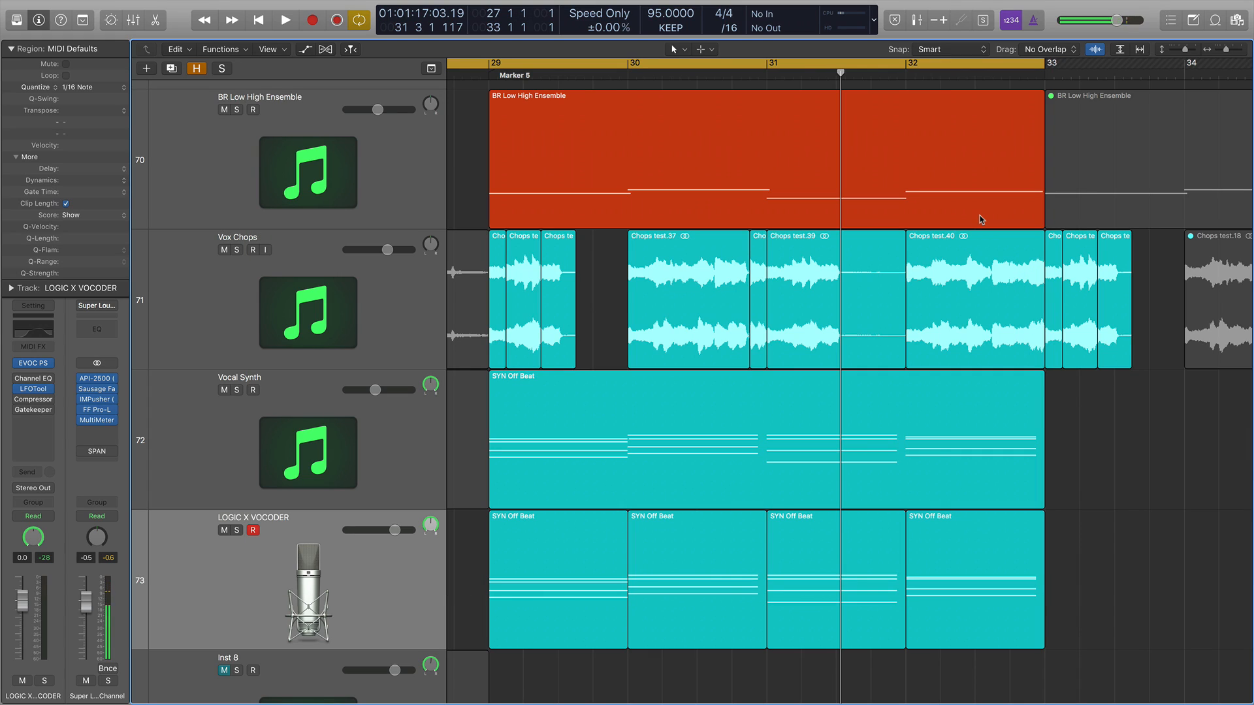
Select the regions on the Vox Chops, Vocal Synth and LOGIC X VOCODER tracks from bar 29 to 33 and play them.
{"action": "scroll", "coordinate": [958, 254], "scroll_direction": "up", "scroll_amount": 2}
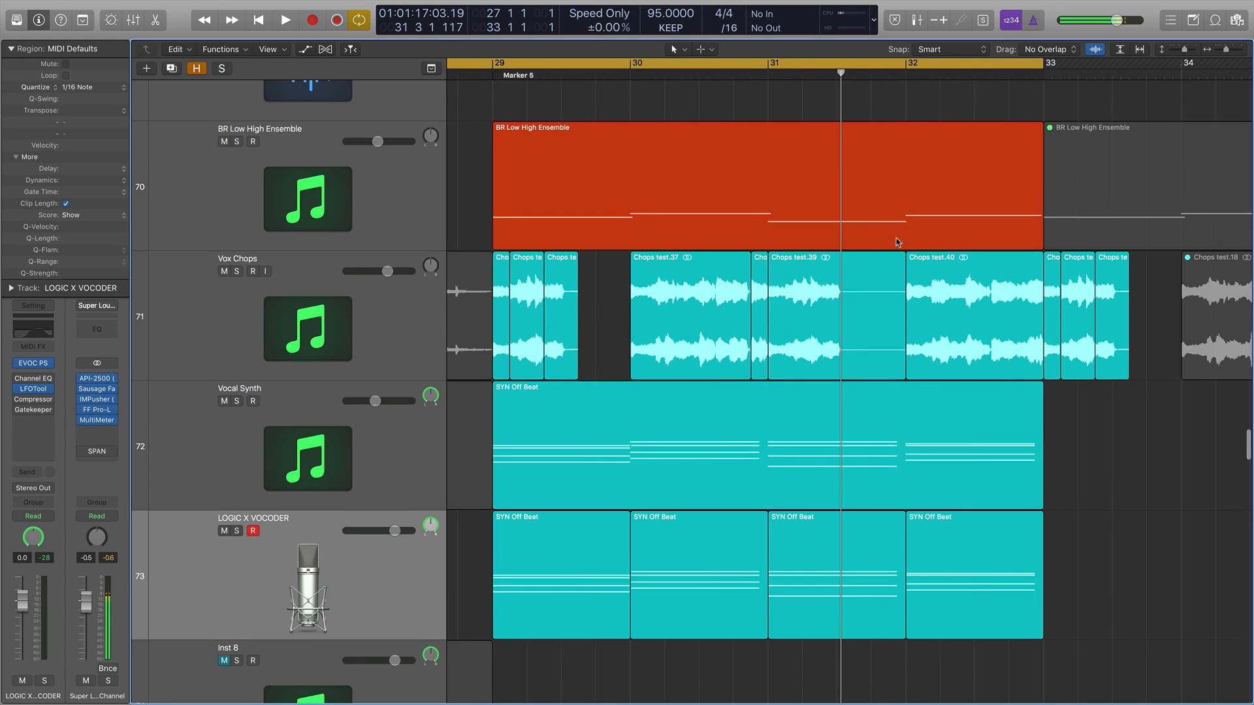
{"action": "scroll", "coordinate": [896, 238], "scroll_direction": "left", "scroll_amount": 5}
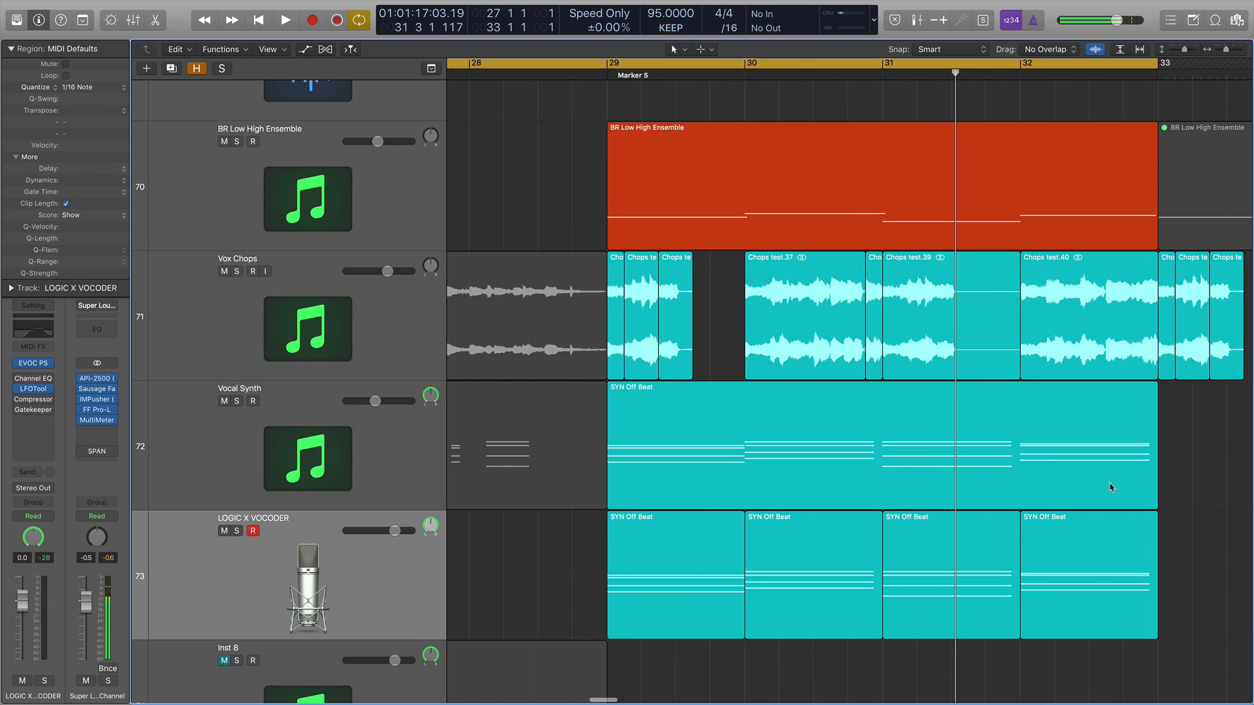
{"action": "left_click_drag", "start_coordinate": [1211, 579], "coordinate": [614, 328]}
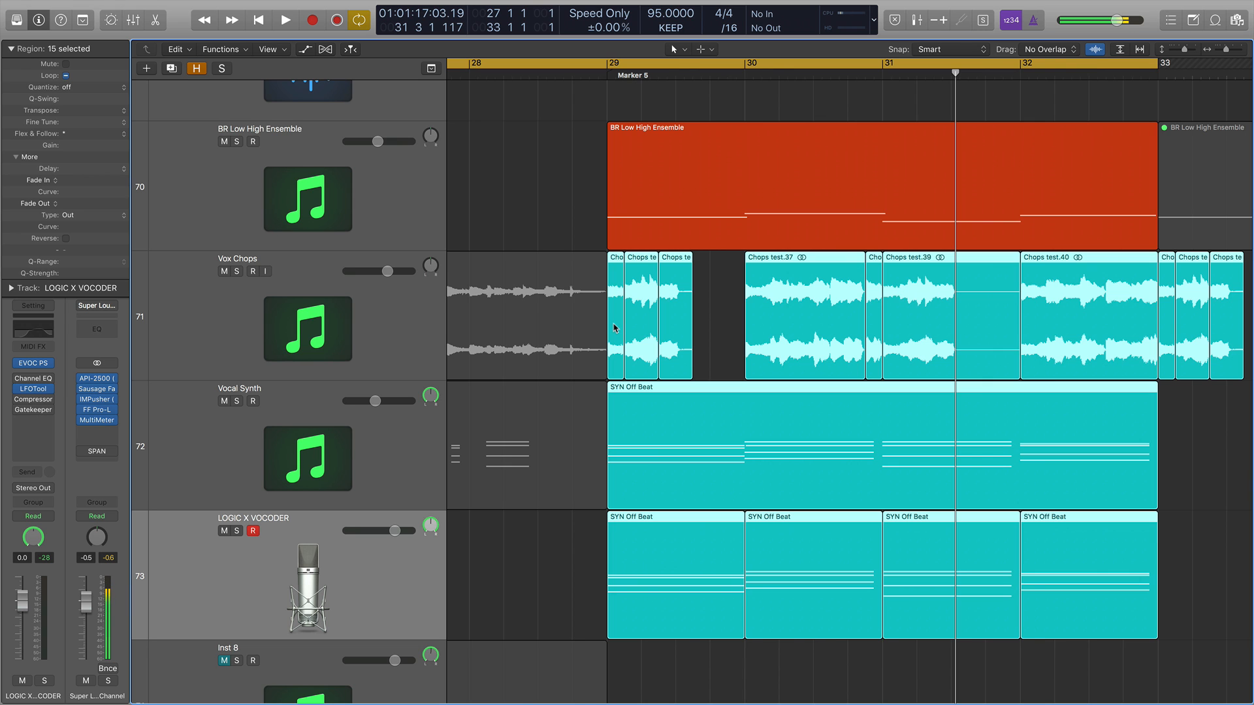
{"action": "key", "text": "space"}
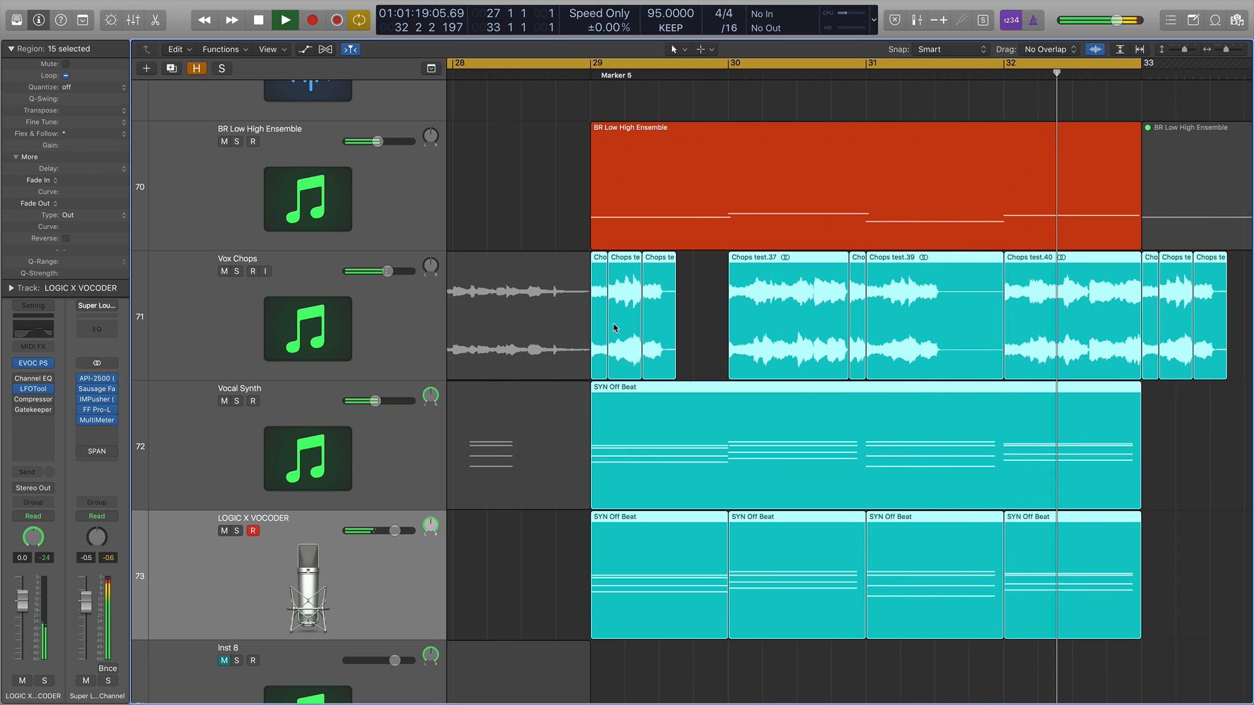
{"action": "key", "text": "space"}
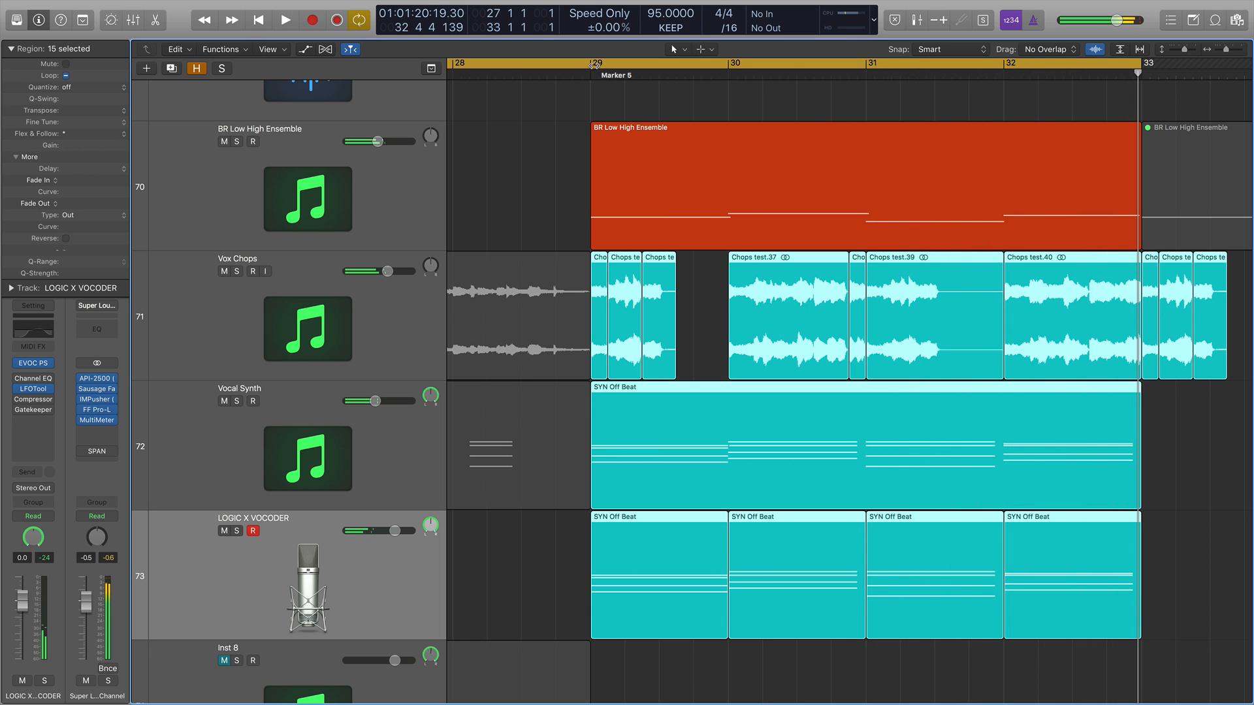
Set the cycle range from bar 29 to bar 33.
{"action": "left_click_drag", "start_coordinate": [590, 63], "coordinate": [1138, 63]}
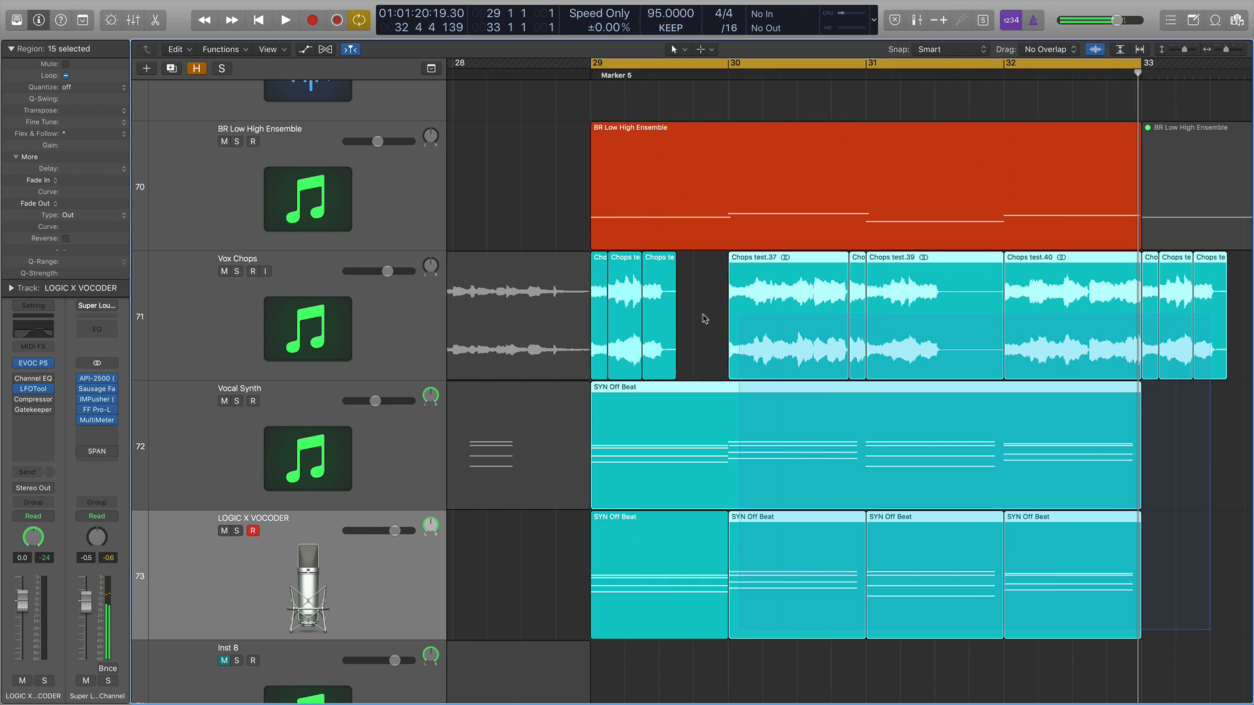
{"action": "scroll", "coordinate": [640, 459], "scroll_direction": "up", "scroll_amount": 5}
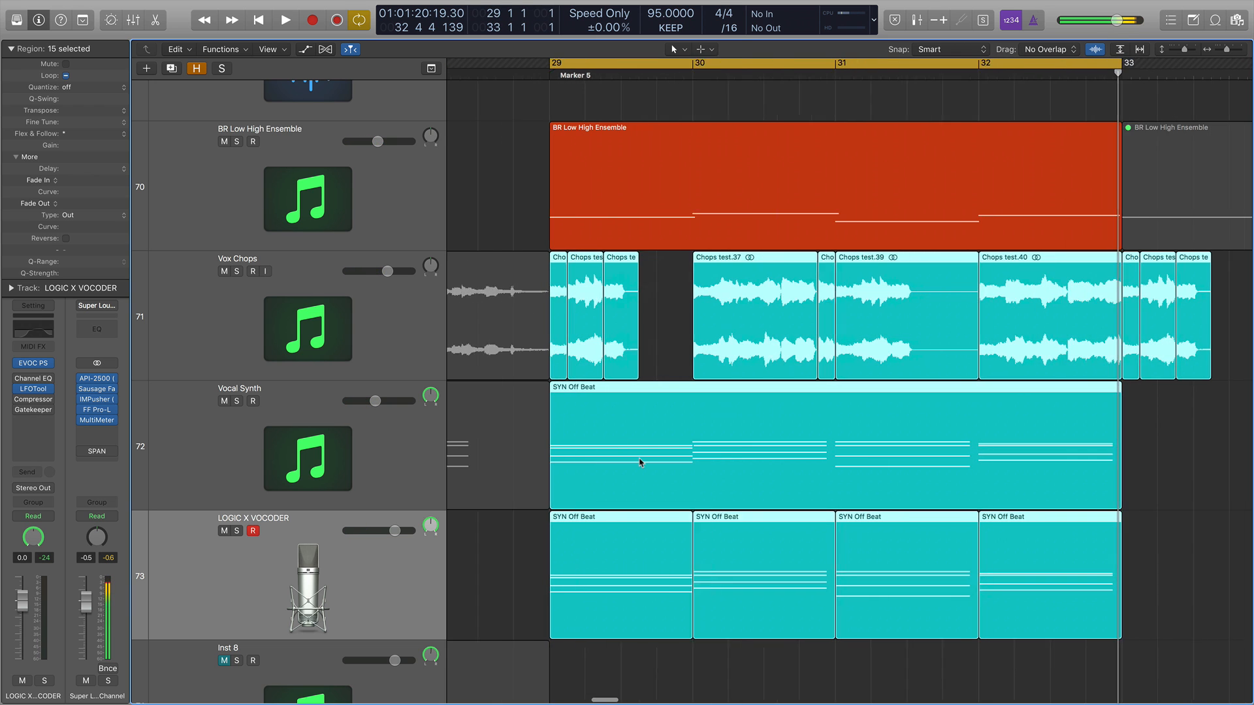
{"action": "scroll", "coordinate": [647, 460], "scroll_direction": "left", "scroll_amount": 2}
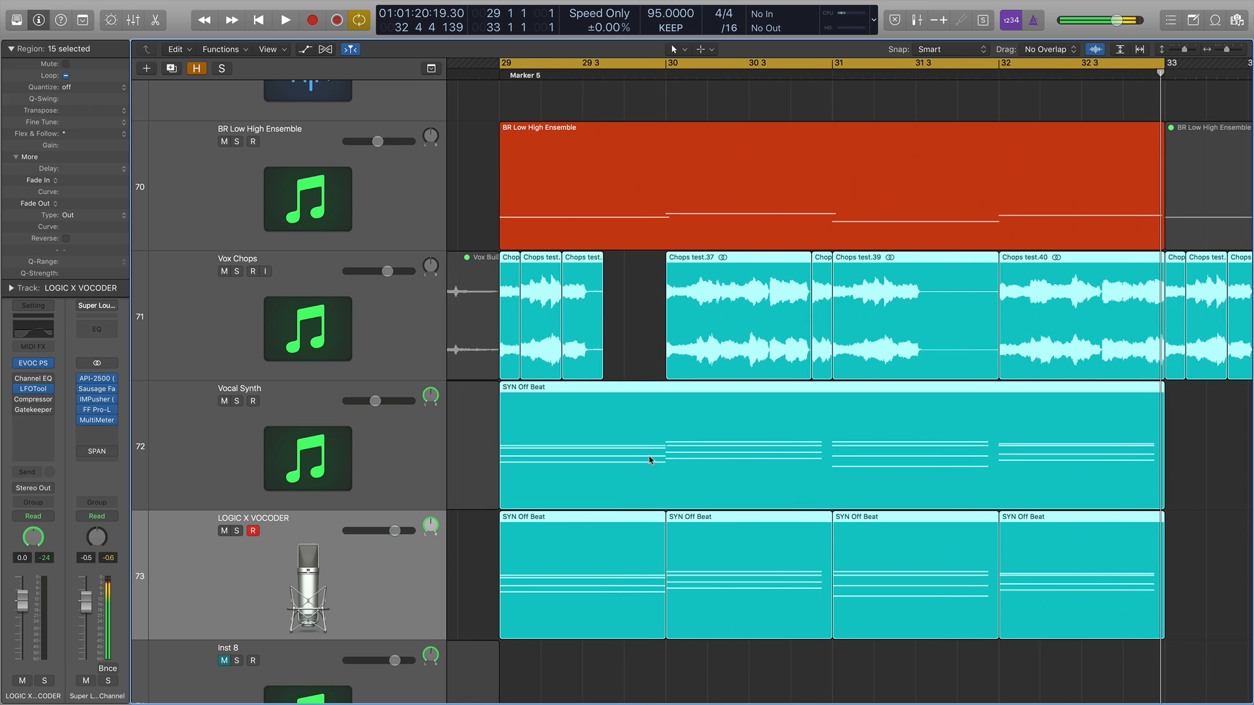
Select the Vox Chops track and bypass its LFOTool and Channel EQ plug-ins.
{"action": "left_click", "coordinate": [406, 348]}
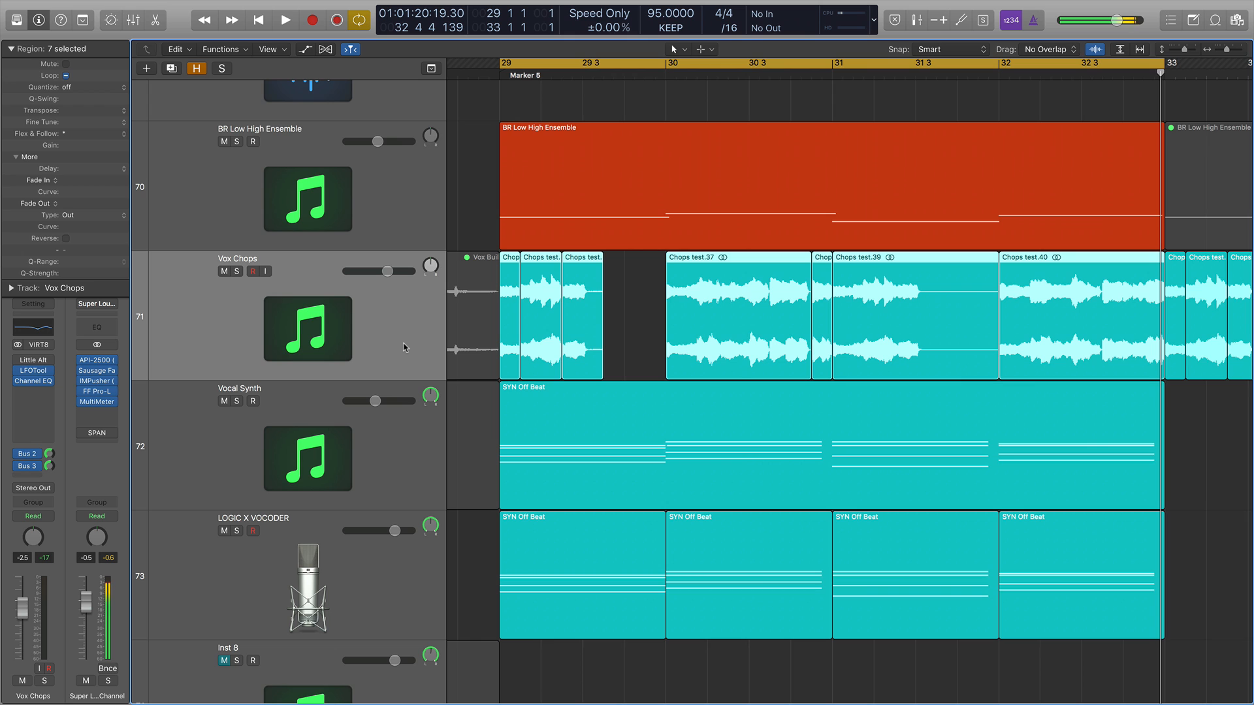
{"action": "scroll", "coordinate": [405, 347], "scroll_direction": "up", "scroll_amount": 1}
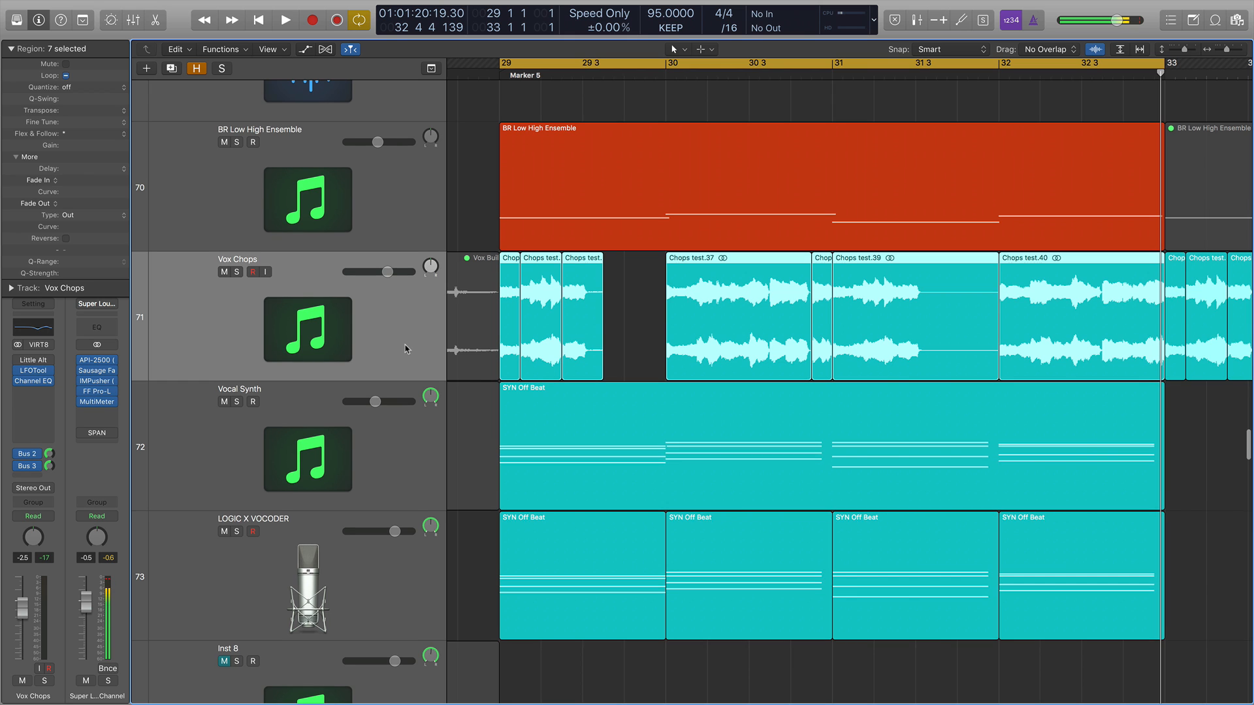
{"action": "left_click", "coordinate": [19, 371]}
{"action": "left_click", "coordinate": [19, 382]}
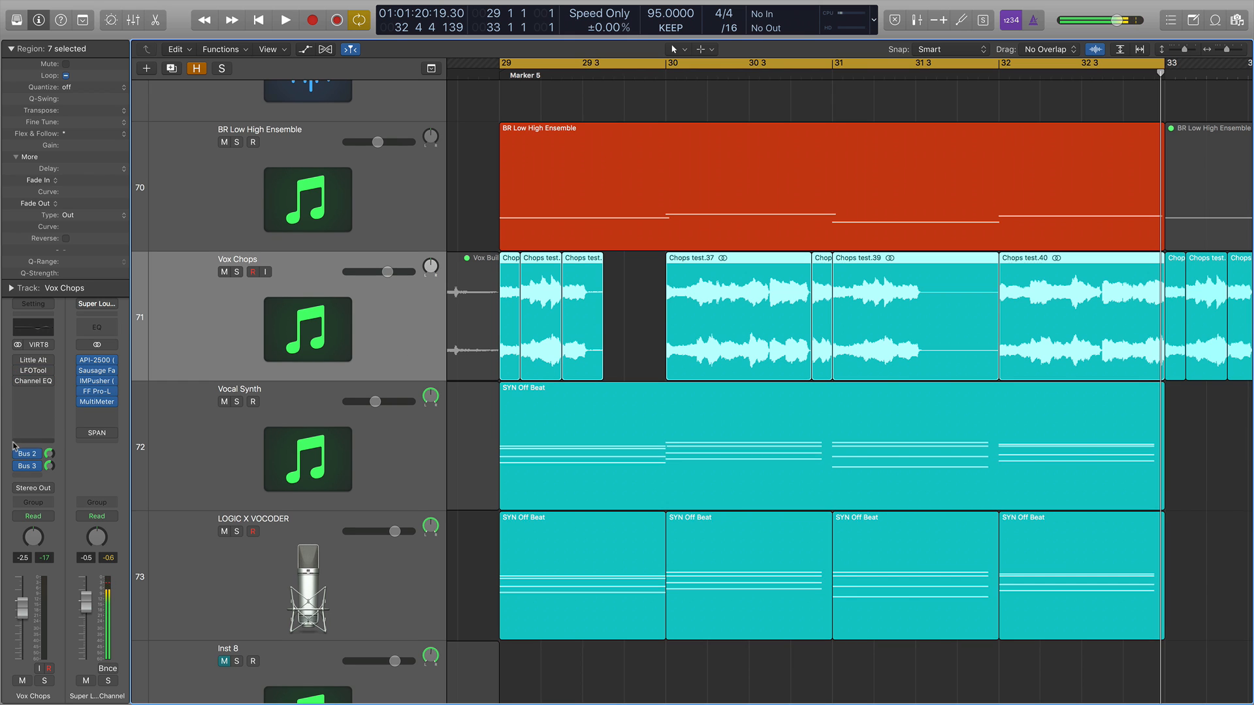
Bypass the Bus 2 and Bus 3 sends on the Vox Chops track.
{"action": "left_click", "coordinate": [19, 454]}
{"action": "left_click", "coordinate": [19, 467]}
{"action": "key", "text": "super+Left"}
{"action": "key", "text": "super+Left"}
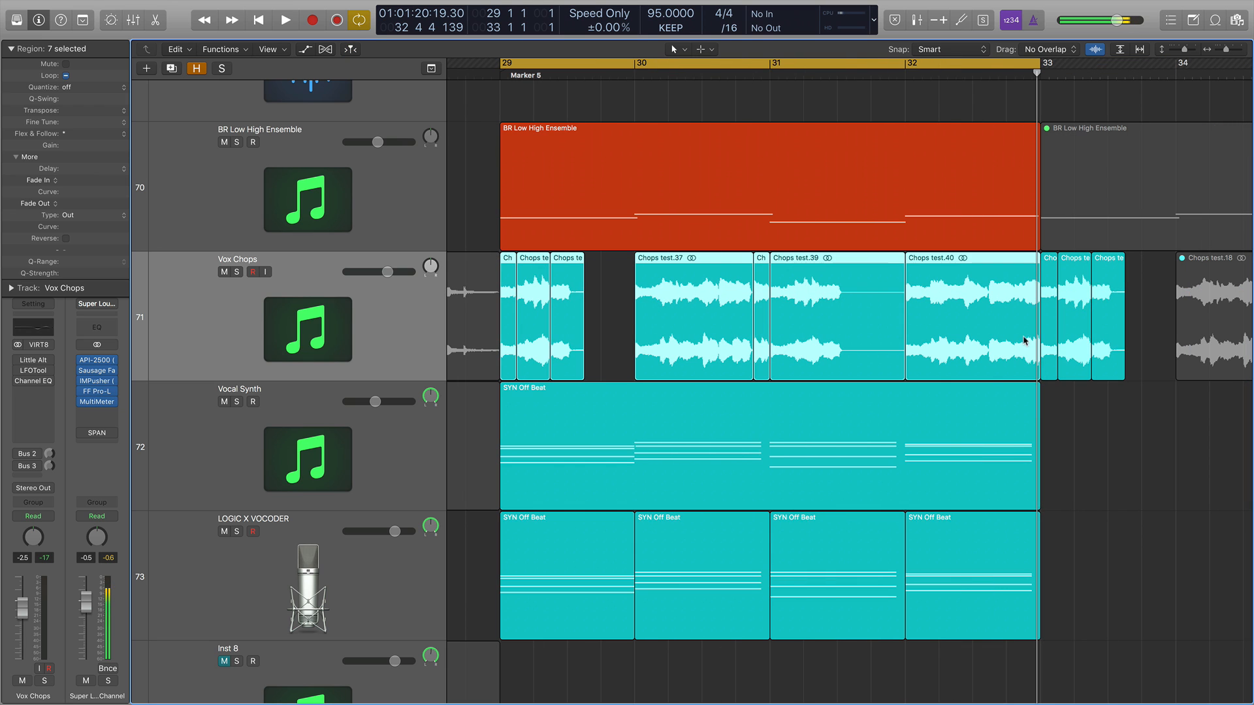
Solo the selected Vox Chops regions, play them back, then turn solo off and stop.
{"action": "key", "text": "ctrl+s"}
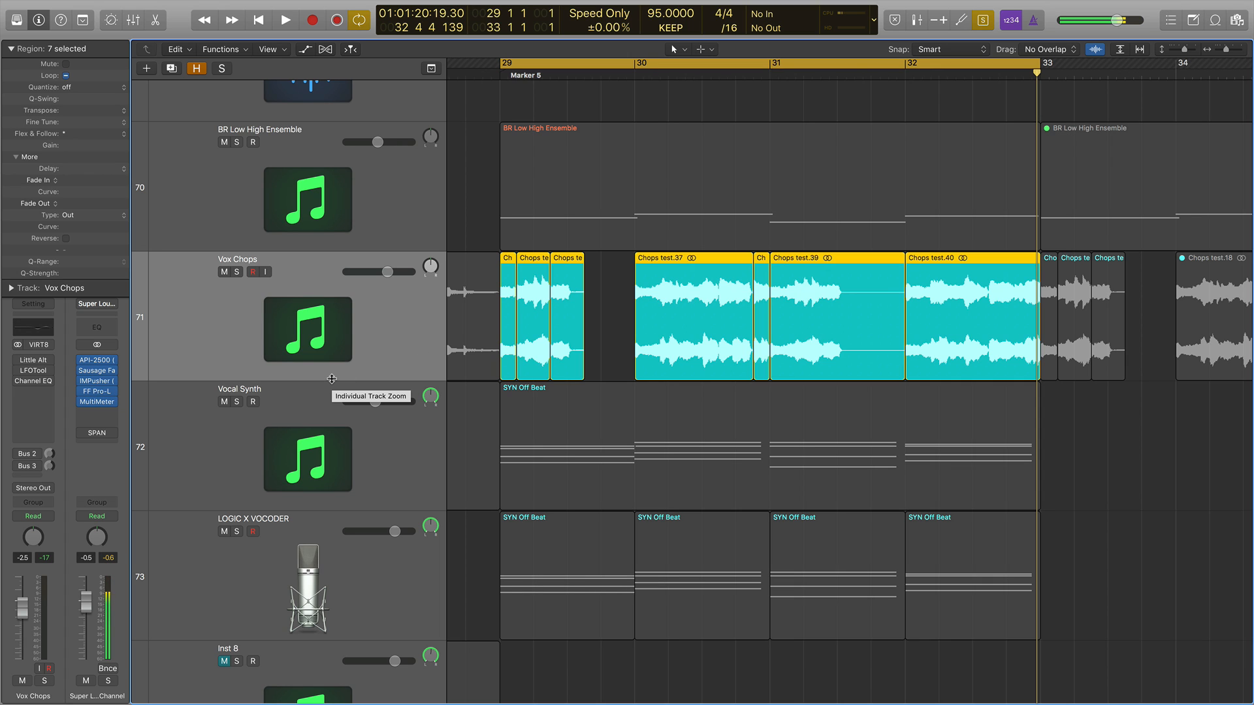
{"action": "key", "text": "space"}
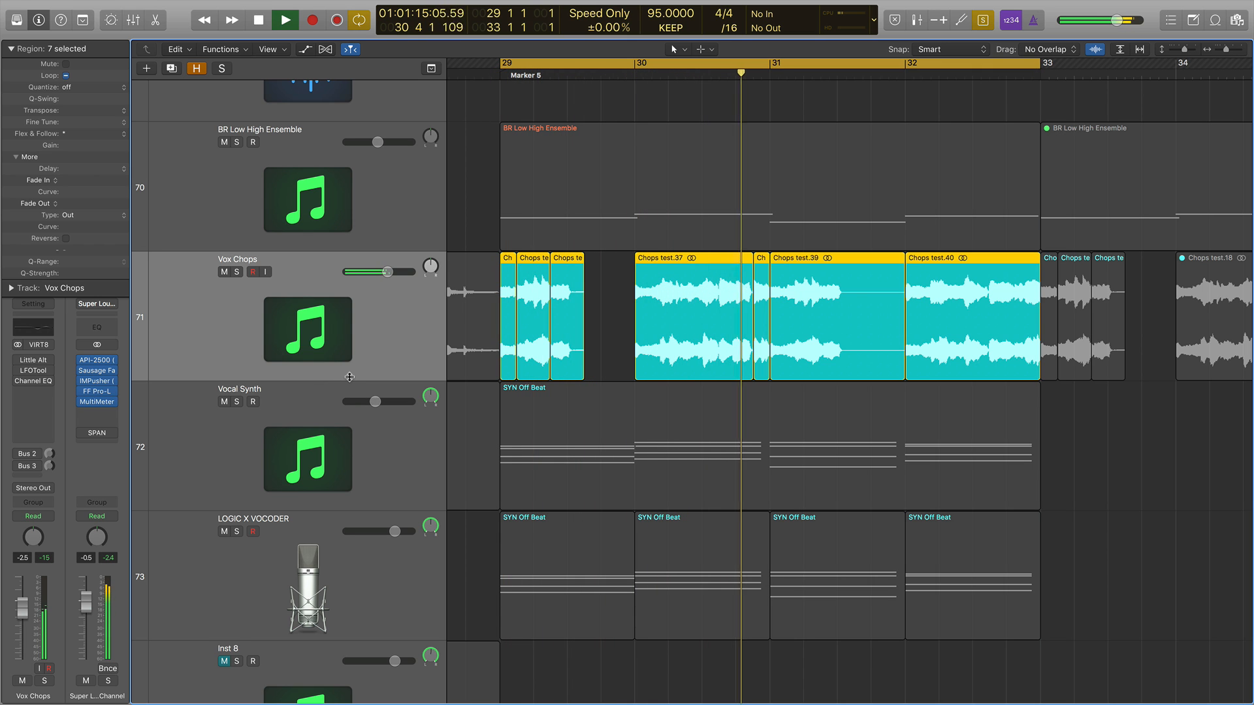
{"action": "key", "text": "ctrl+s"}
{"action": "key", "text": "space"}
Re-enable the LFOTool and Channel EQ plug-ins and the Bus 2 and Bus 3 sends on Vox Chops.
{"action": "scroll", "coordinate": [470, 387], "scroll_direction": "up", "scroll_amount": 1}
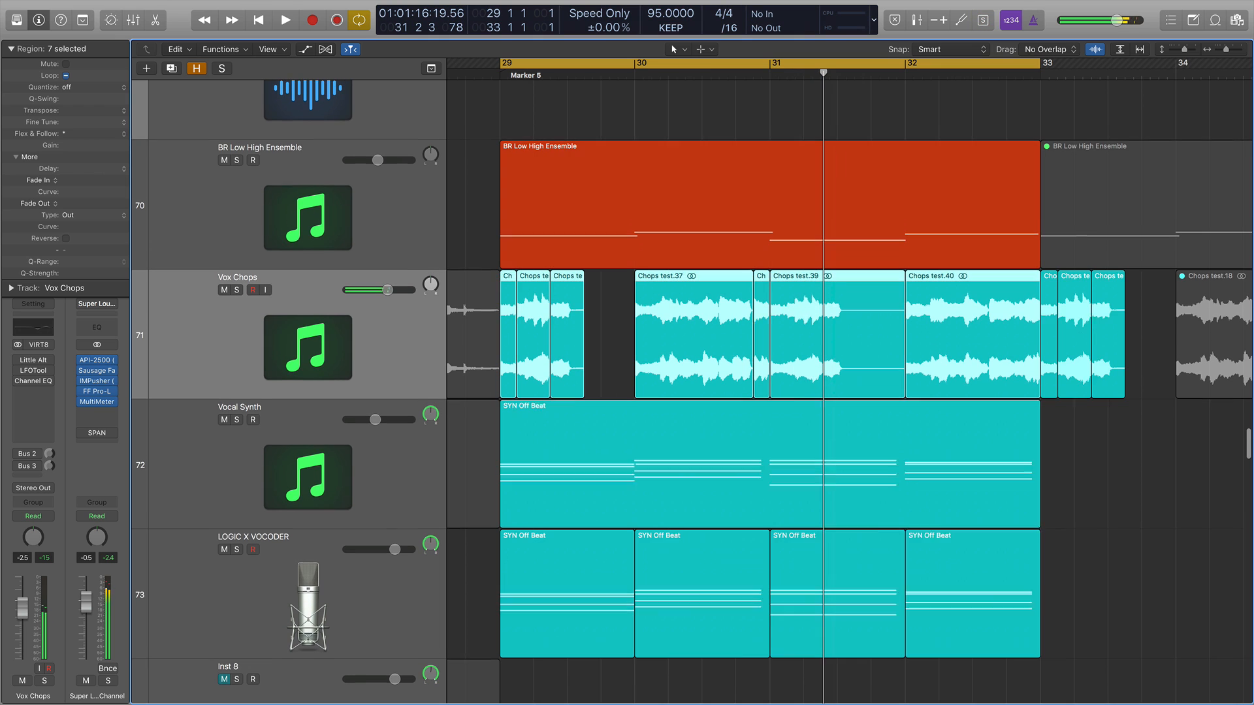
{"action": "left_click", "coordinate": [19, 371]}
{"action": "left_click", "coordinate": [19, 381]}
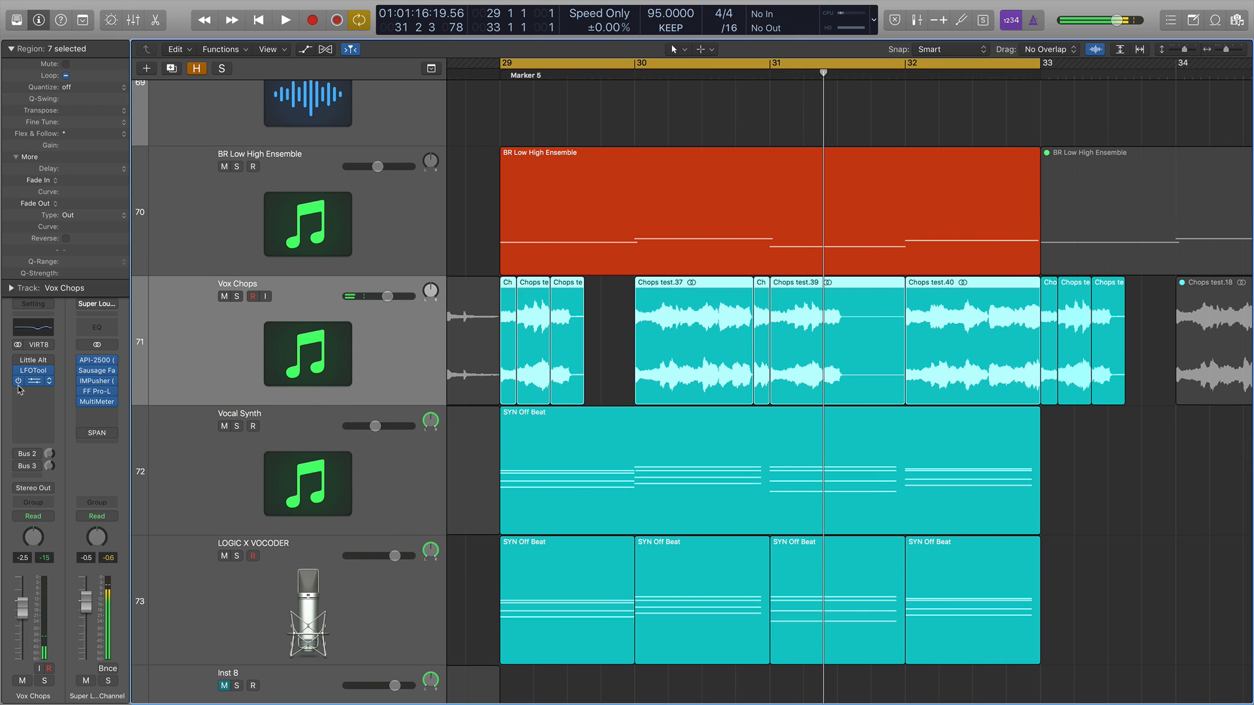
{"action": "left_click", "coordinate": [18, 453]}
{"action": "left_click", "coordinate": [17, 465]}
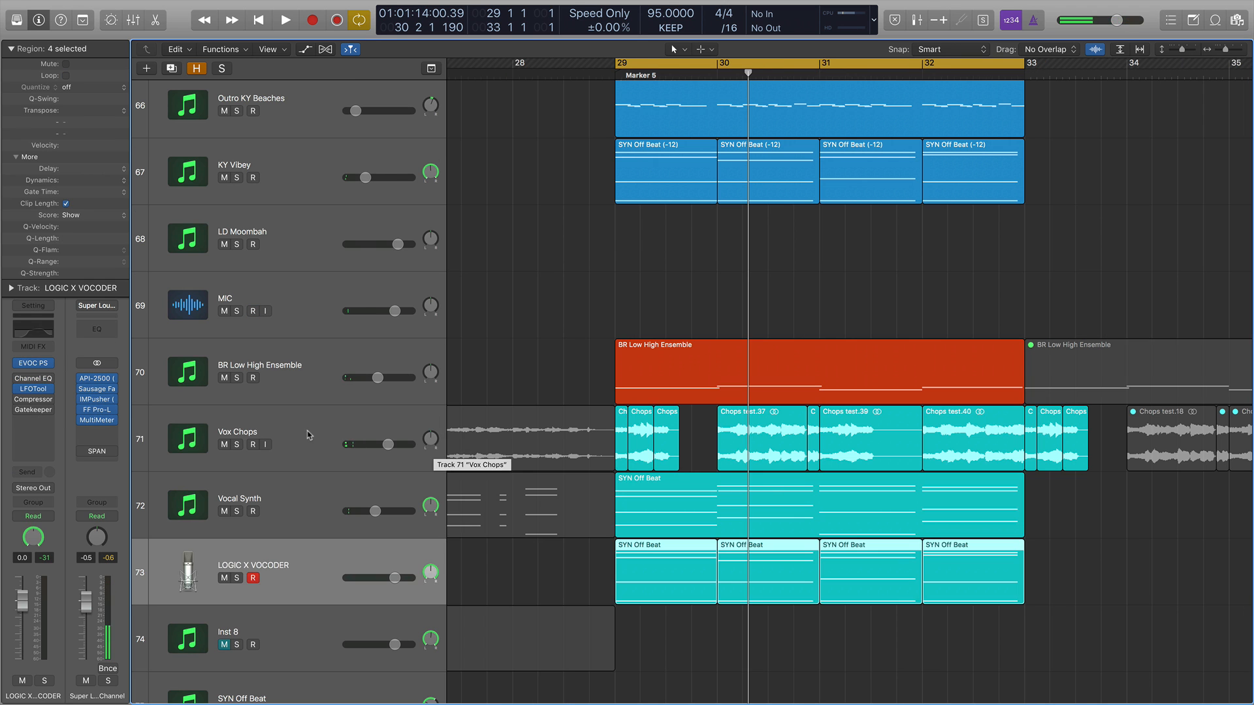
Open the VocalSynth plug-in on the Vocal Synth track to inspect its settings, then close it.
{"action": "left_click", "coordinate": [307, 434]}
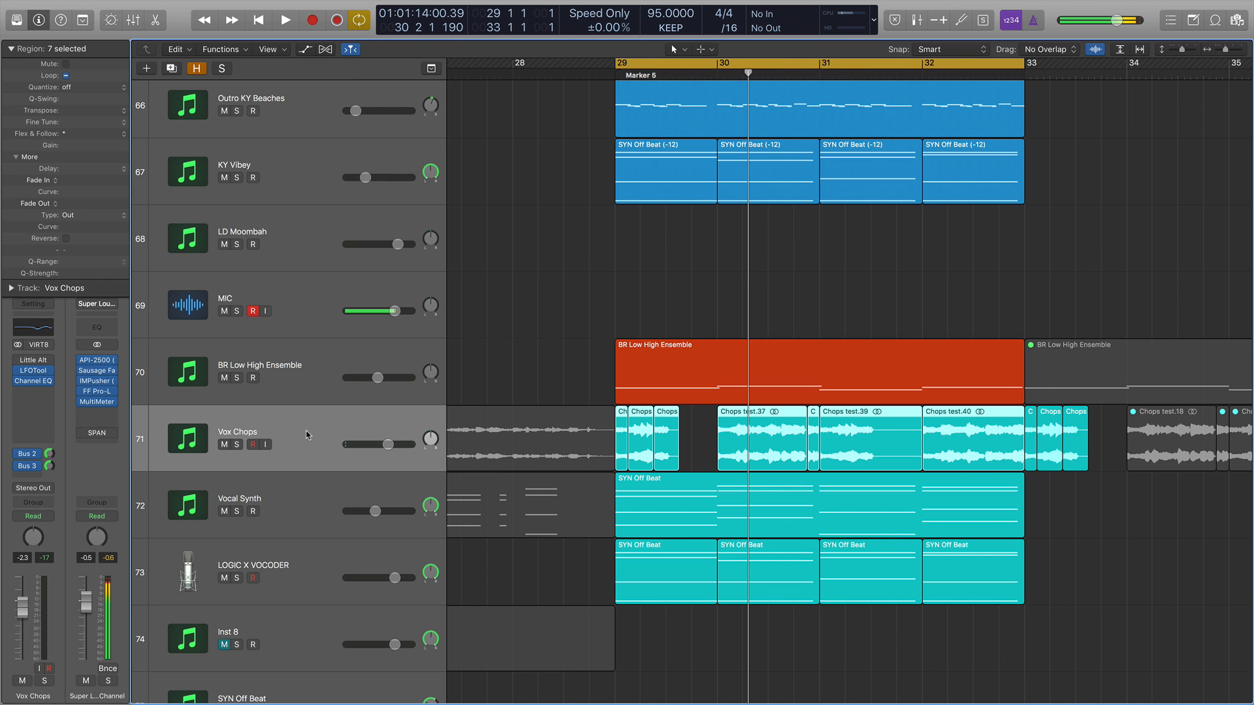
{"action": "left_click", "coordinate": [309, 483]}
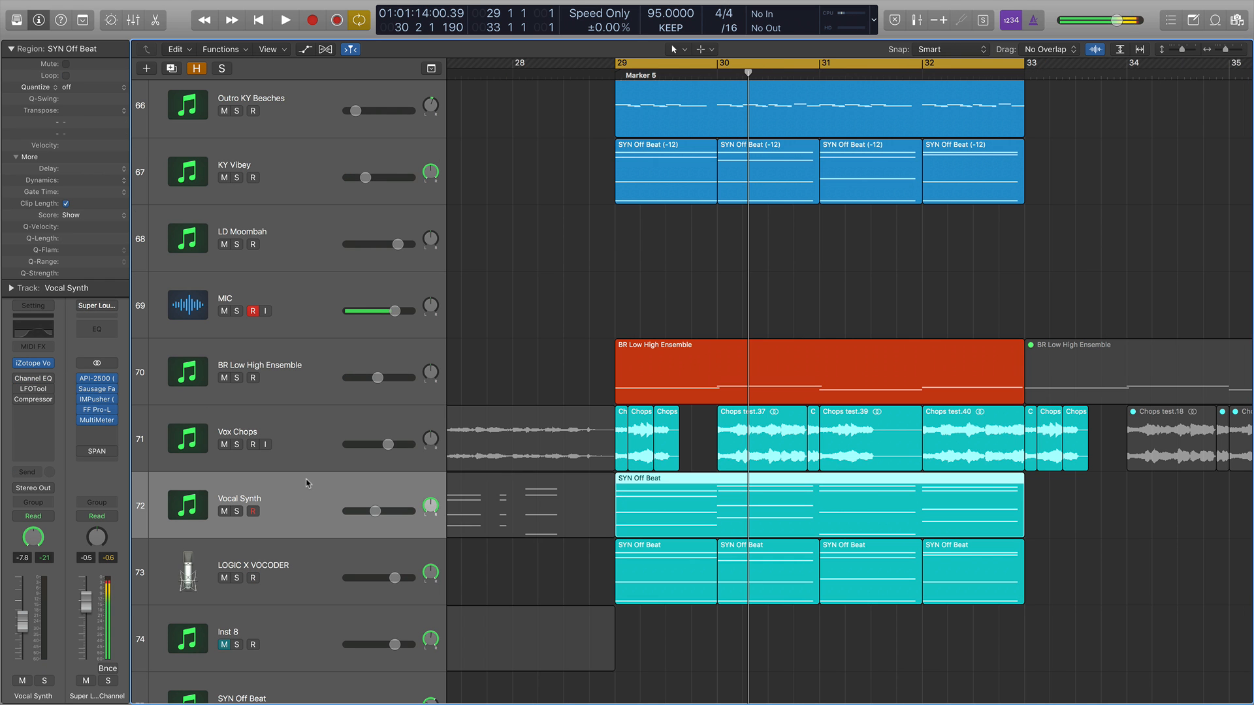
{"action": "left_click", "coordinate": [32, 363]}
{"action": "left_click_drag", "start_coordinate": [548, 67], "coordinate": [431, 50]}
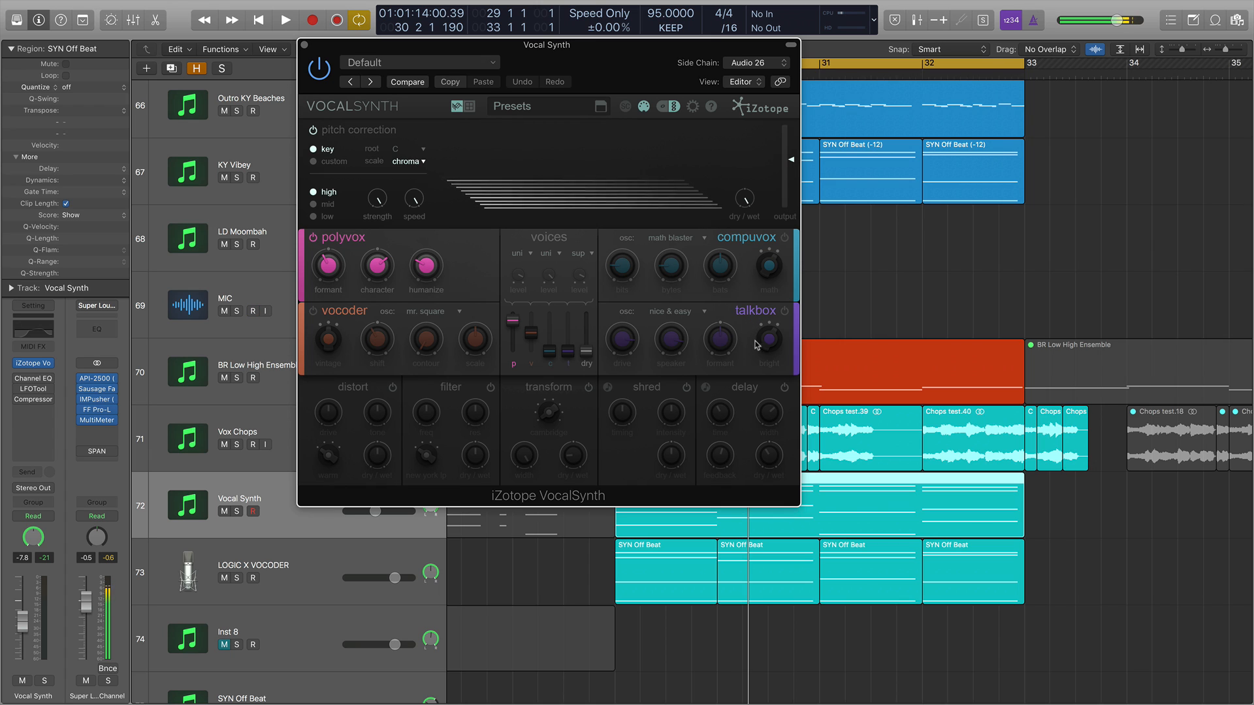
{"action": "left_click", "coordinate": [304, 44]}
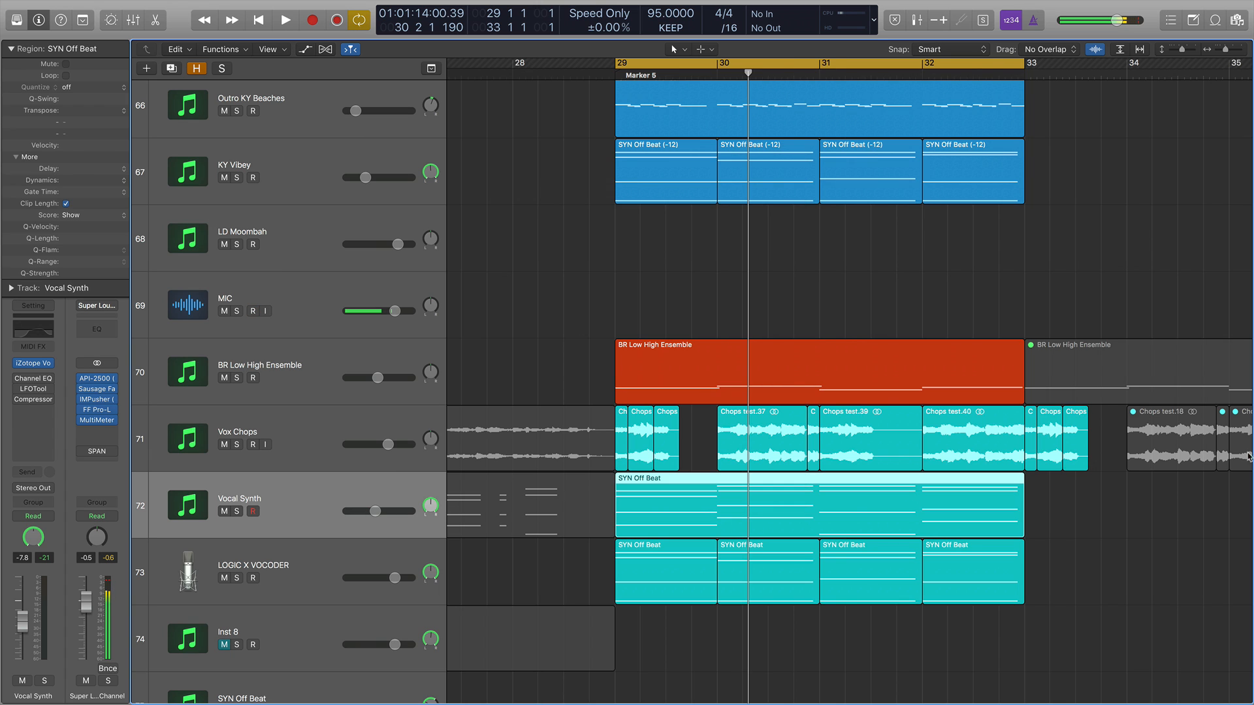
Select the Vocal Synth and LOGIC X VOCODER regions in bars 29–33 and play them soloed.
{"action": "left_click_drag", "start_coordinate": [1091, 449], "coordinate": [613, 450]}
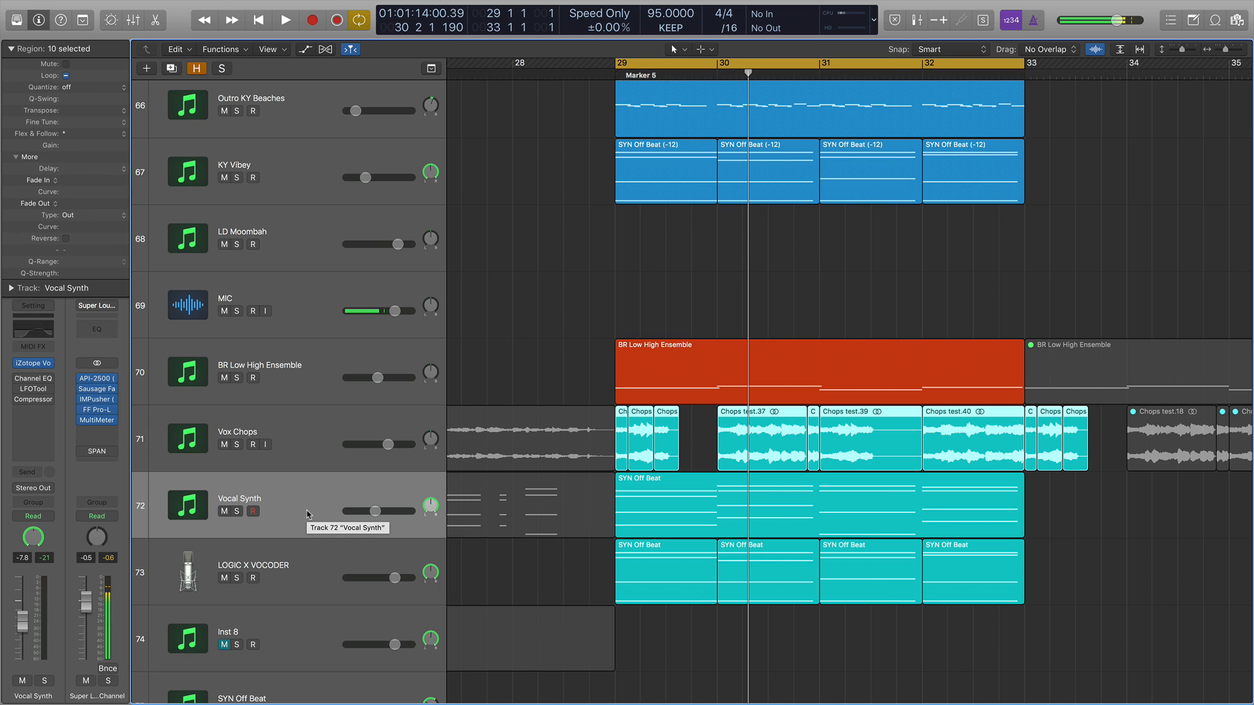
{"action": "left_click", "coordinate": [319, 563]}
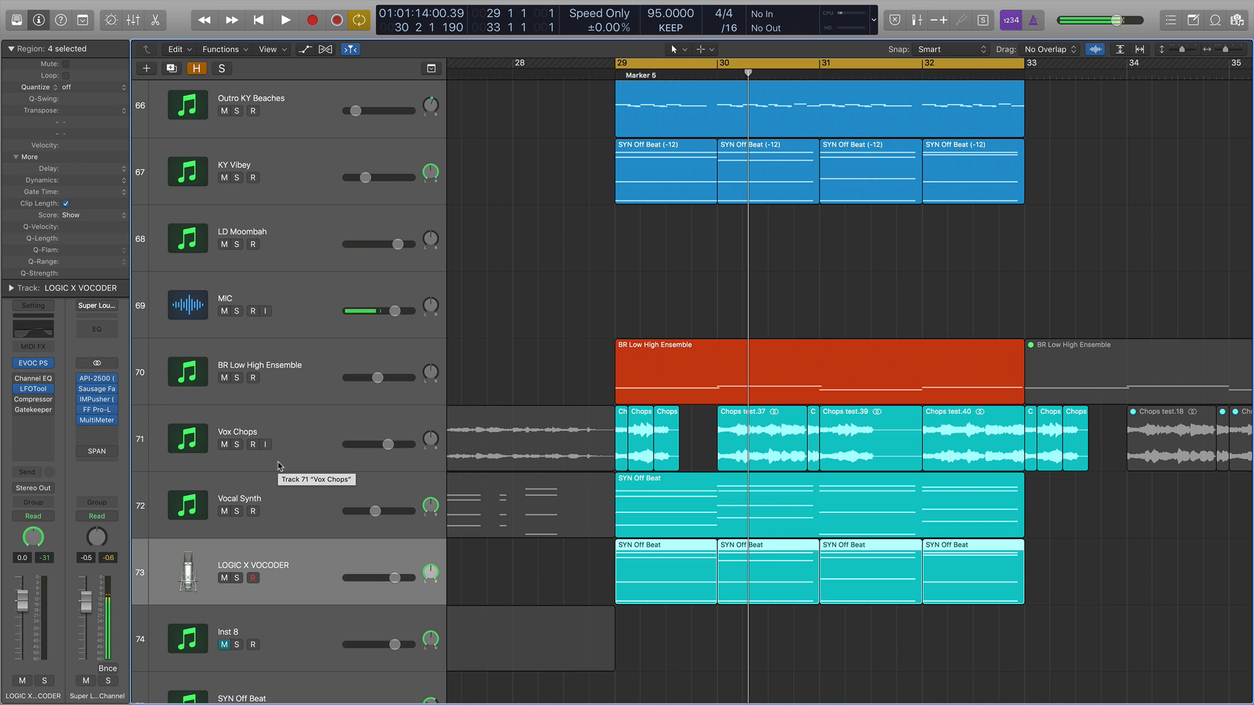
{"action": "left_click_drag", "start_coordinate": [1057, 511], "coordinate": [633, 604]}
{"action": "key", "text": "space"}
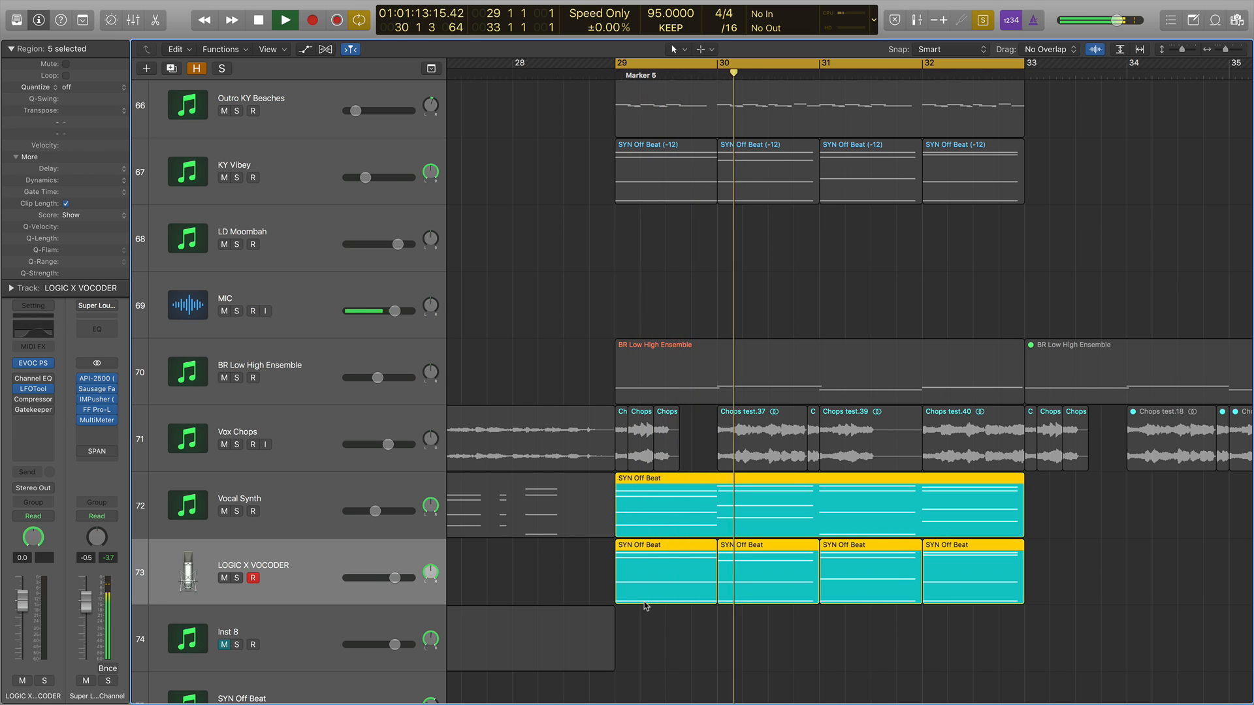
Select the SYN Off Beat track's regions in bars 29–33 and play them soloed.
{"action": "left_click", "coordinate": [324, 621]}
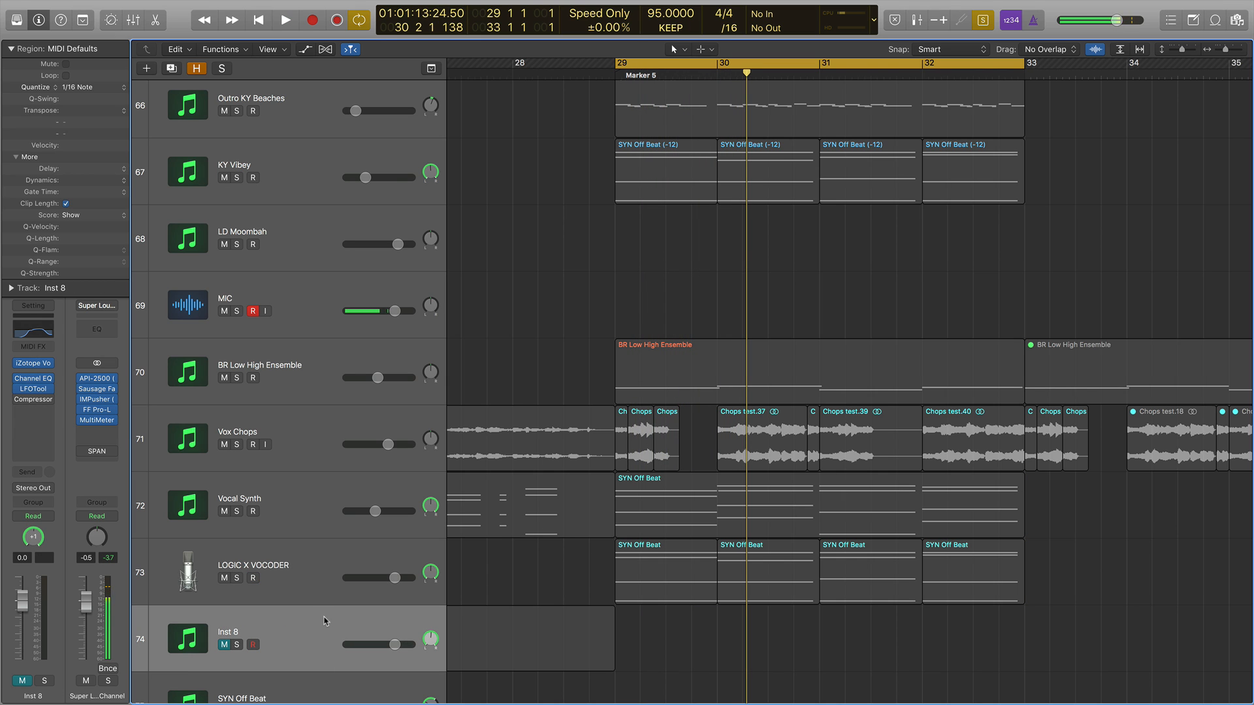
{"action": "left_click", "coordinate": [330, 565]}
{"action": "scroll", "coordinate": [339, 616], "scroll_direction": "down", "scroll_amount": 1}
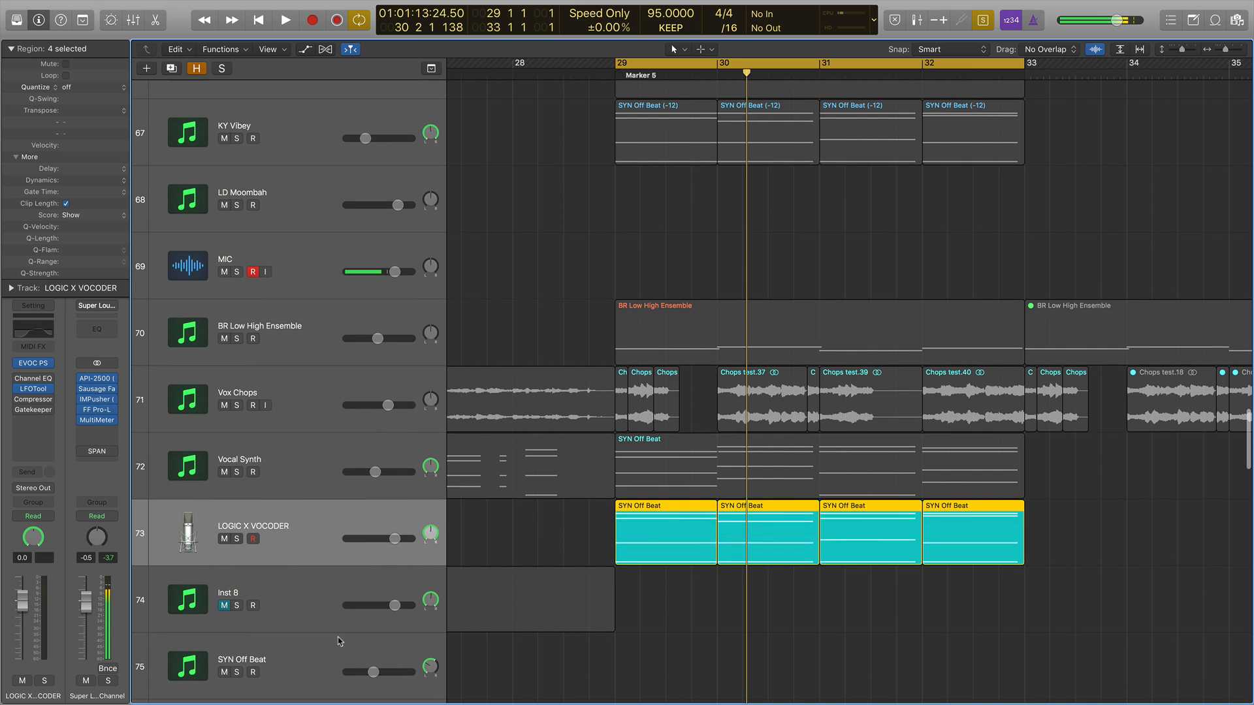
{"action": "left_click", "coordinate": [342, 643]}
{"action": "left_click_drag", "start_coordinate": [1055, 609], "coordinate": [653, 643]}
{"action": "scroll", "coordinate": [672, 560], "scroll_direction": "down", "scroll_amount": 3}
{"action": "scroll", "coordinate": [671, 560], "scroll_direction": "right", "scroll_amount": 2}
{"action": "key", "text": "space"}
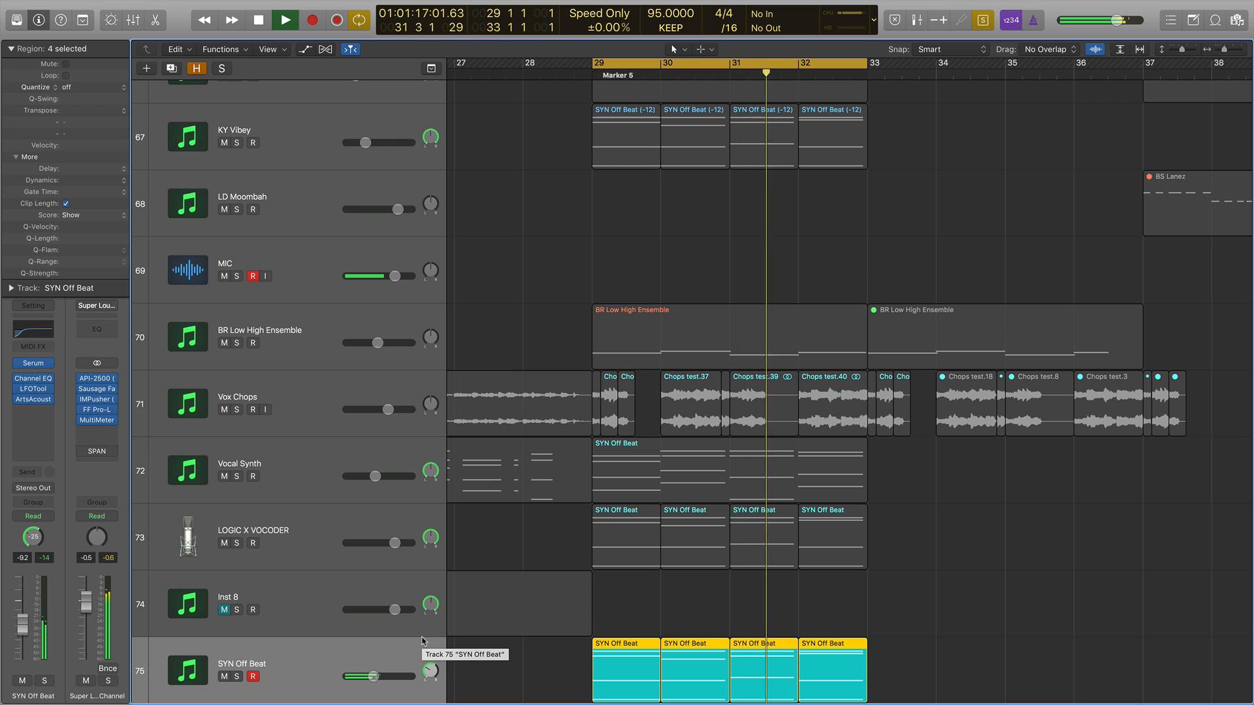
Stop playback and delete the SYN Off Beat regions on track 75.
{"action": "key", "text": "space"}
{"action": "left_click_drag", "start_coordinate": [921, 643], "coordinate": [588, 664]}
{"action": "key", "text": "Delete"}
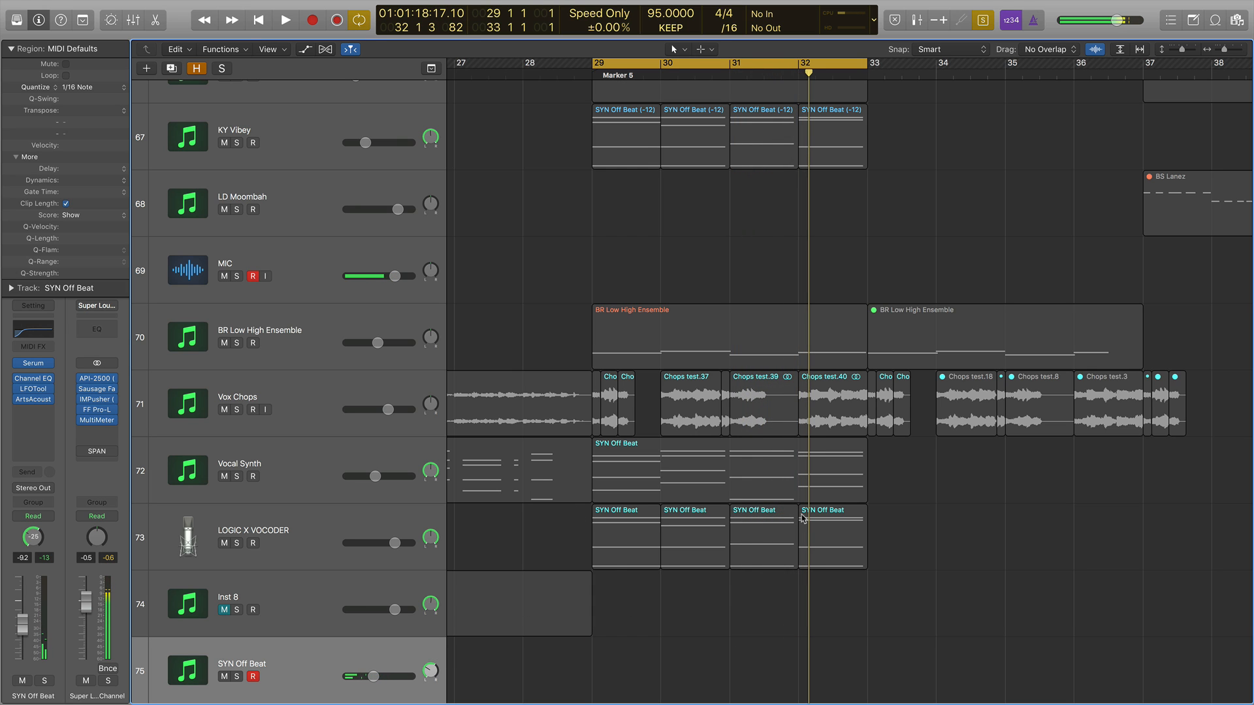
Select the Vox Chops and Vocal Synth regions in bars 29–33 and play them soloed.
{"action": "left_click_drag", "start_coordinate": [975, 544], "coordinate": [598, 458]}
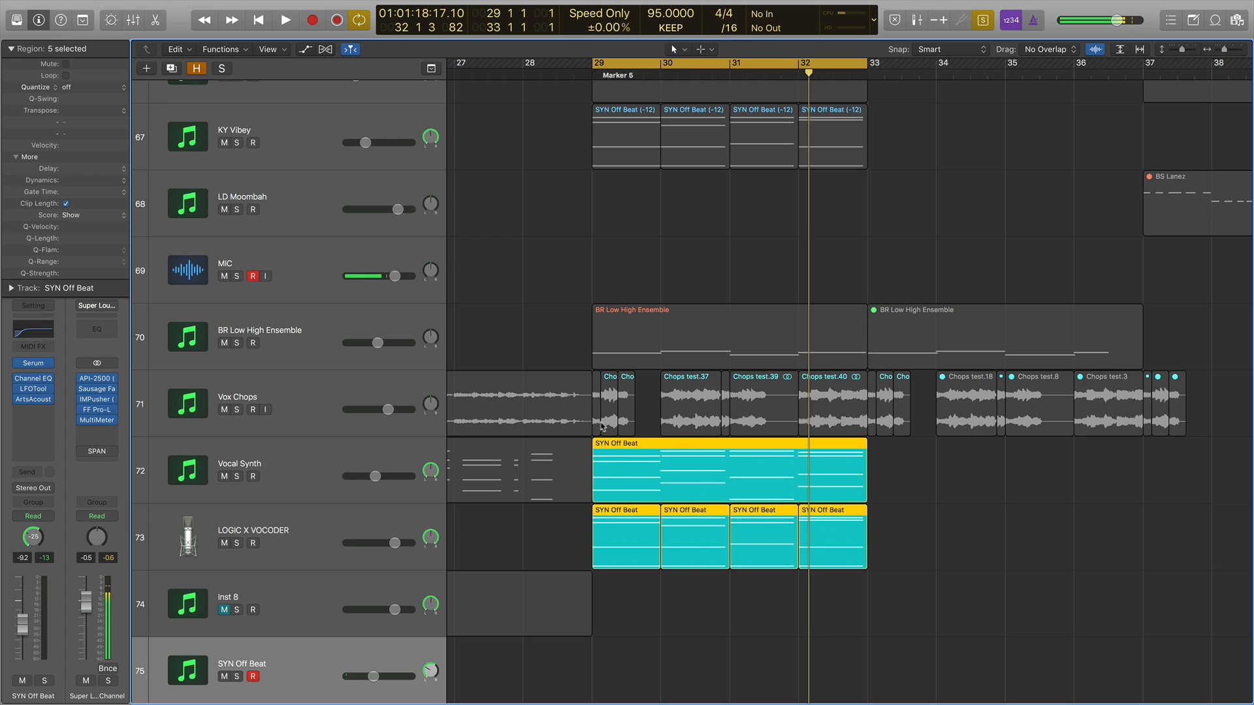
{"action": "left_click_drag", "start_coordinate": [931, 414], "coordinate": [598, 412]}
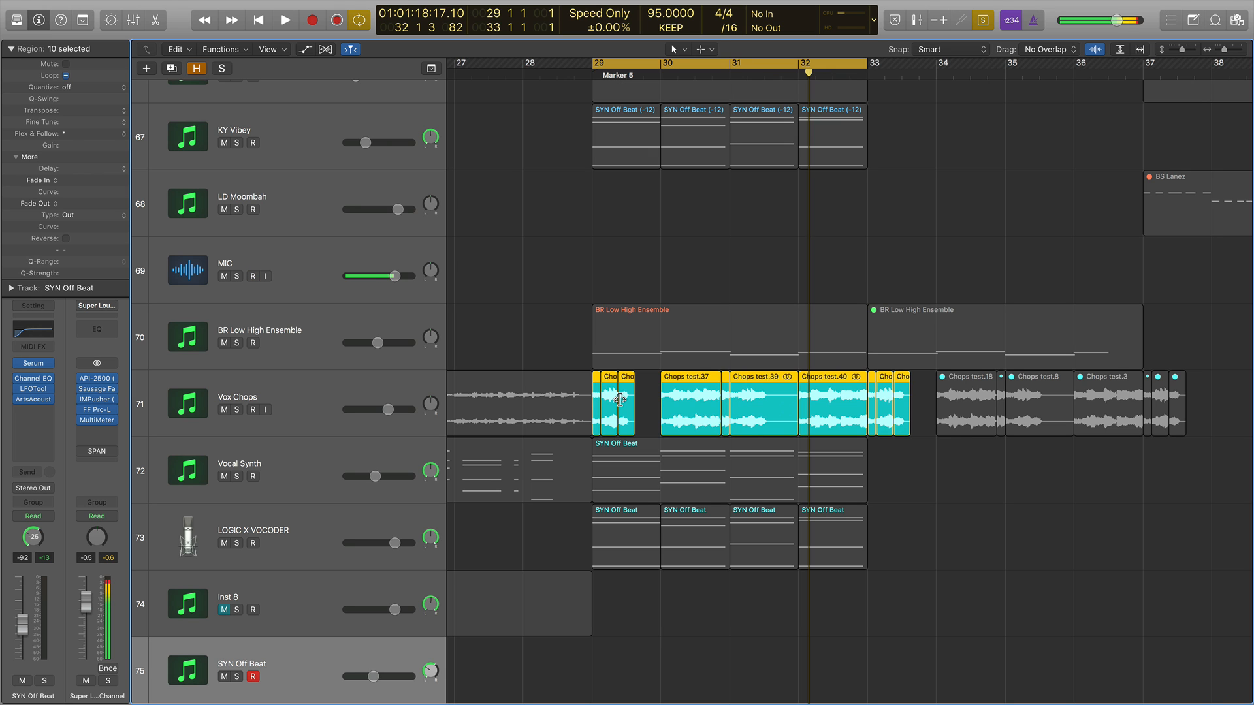
{"action": "scroll", "coordinate": [620, 400], "scroll_direction": "up", "scroll_amount": 2}
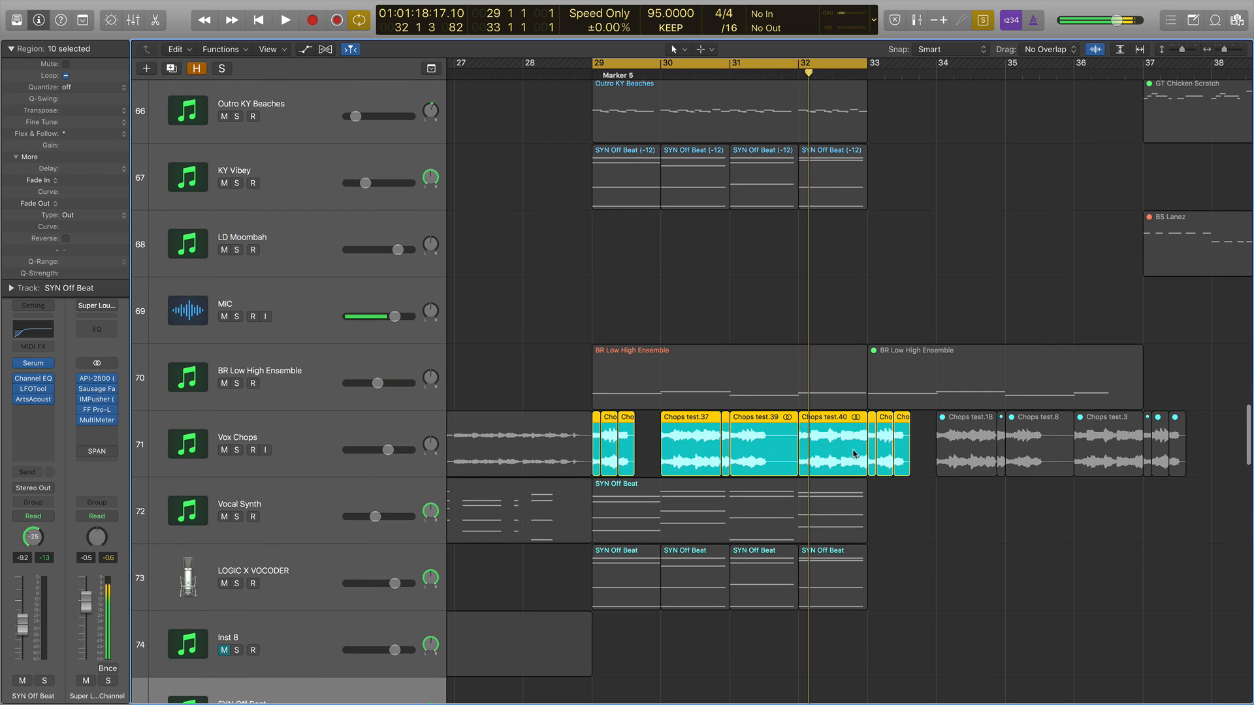
{"action": "left_click", "coordinate": [746, 509]}
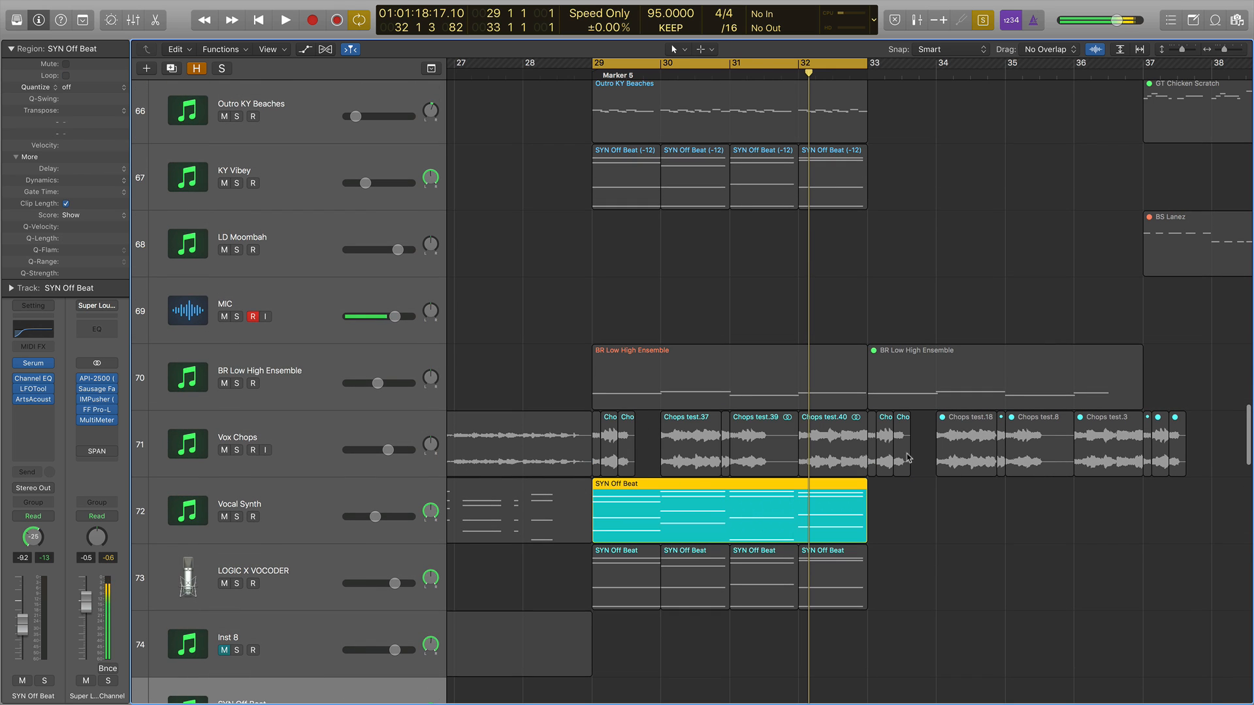
{"action": "left_click_drag", "start_coordinate": [918, 450], "coordinate": [545, 500]}
{"action": "key", "text": "space"}
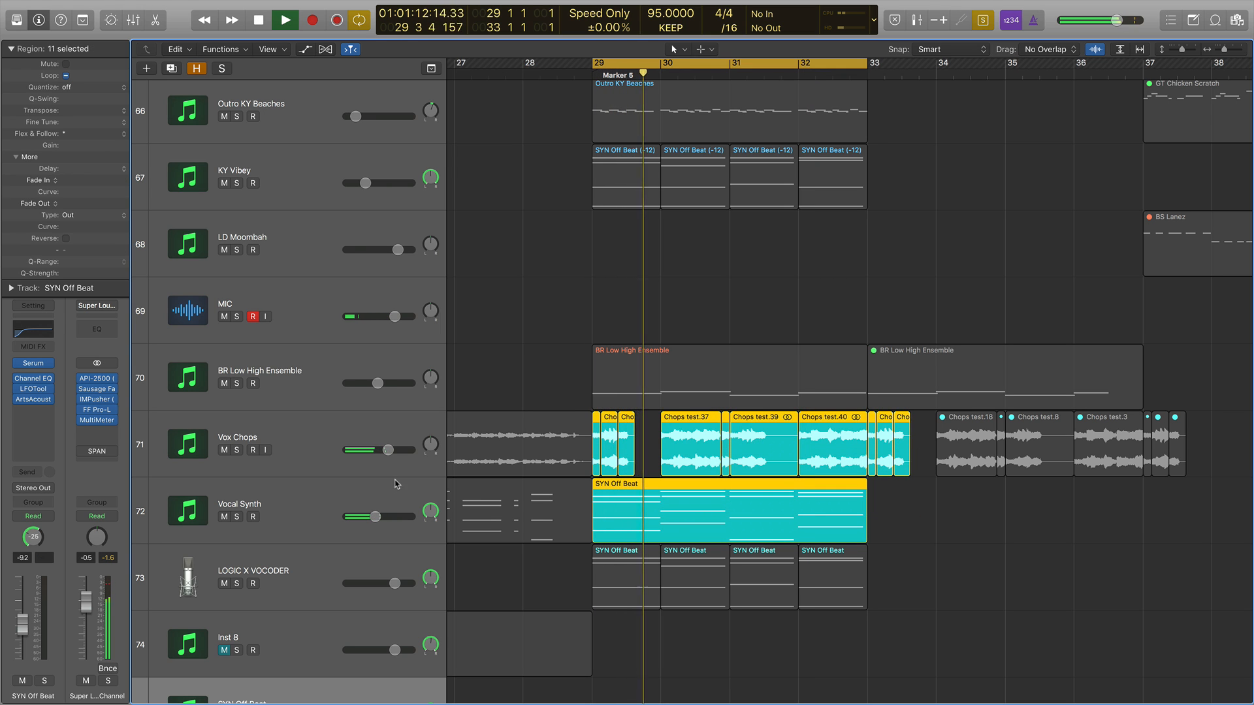
Pull the Vox Chops volume fader down and back up during playback, then select the Vox Chops track.
{"action": "left_click_drag", "start_coordinate": [387, 450], "coordinate": [346, 450]}
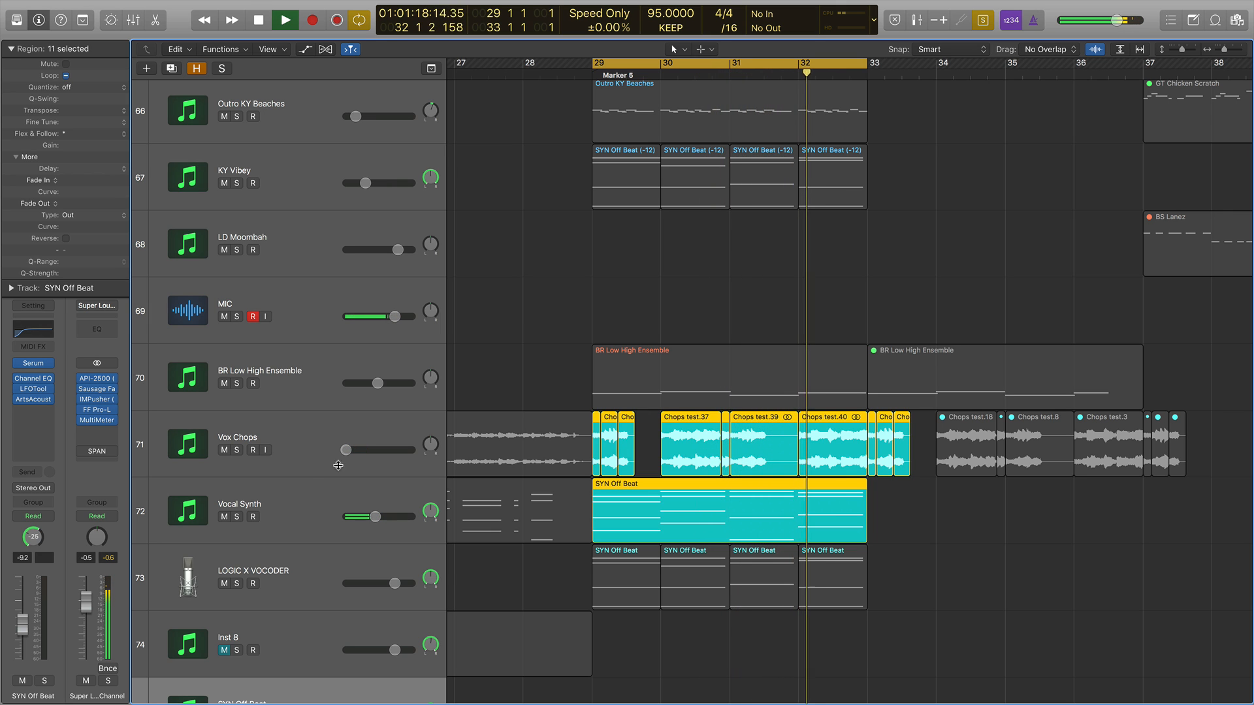
{"action": "left_click_drag", "start_coordinate": [346, 450], "coordinate": [384, 450]}
{"action": "left_click", "coordinate": [259, 433]}
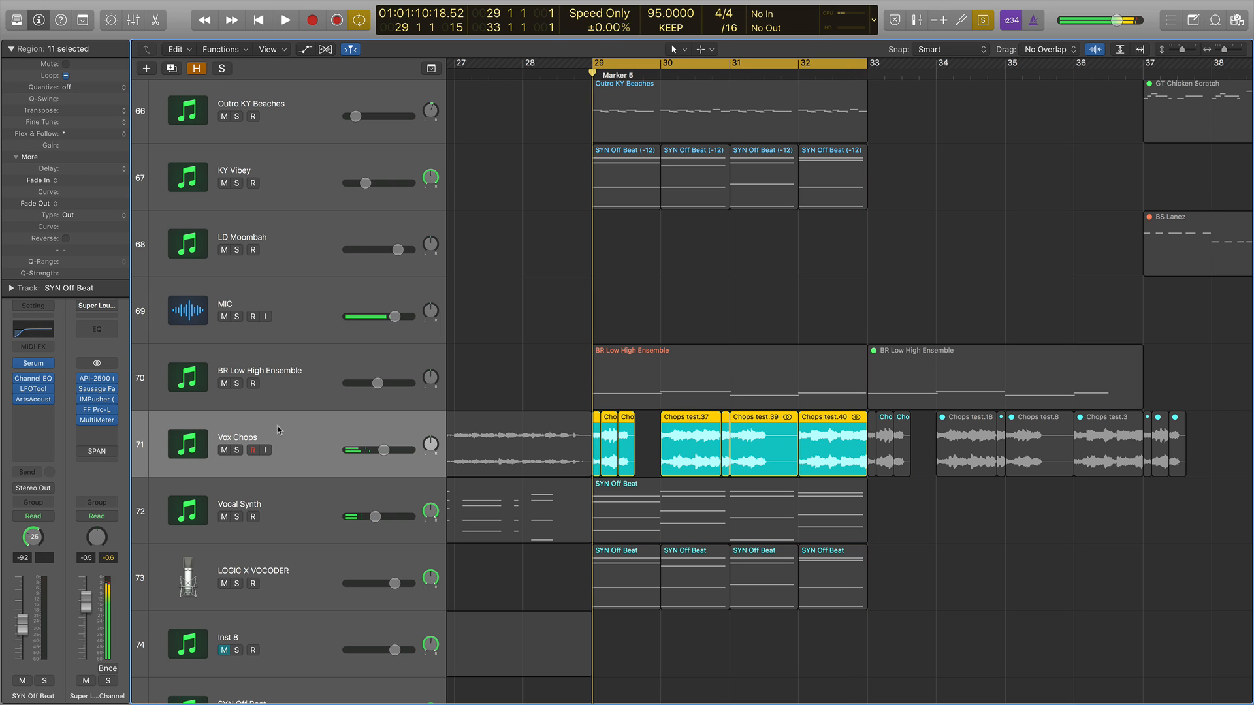
Audition the Vocal Synth track with Vox Chops muted, then unmute Vox Chops and lower its volume fader.
{"action": "left_click", "coordinate": [226, 450]}
{"action": "key", "text": "Down"}
{"action": "key", "text": "space"}
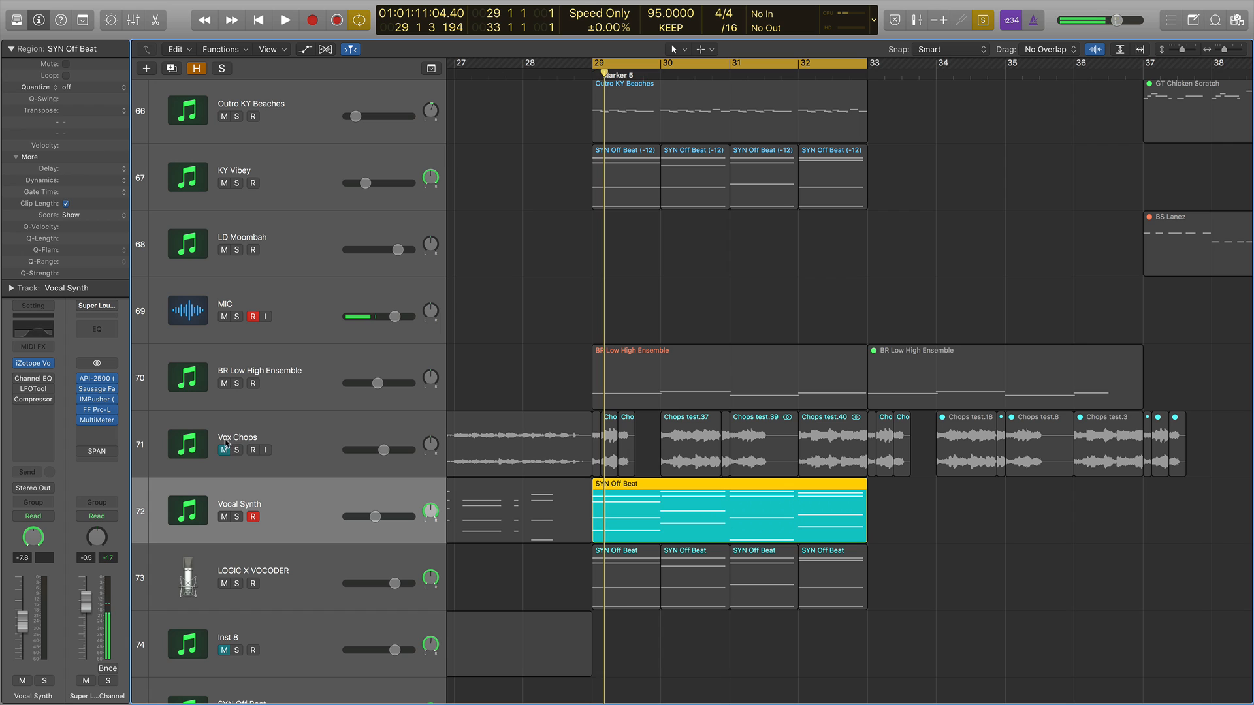
{"action": "left_click", "coordinate": [225, 448]}
{"action": "left_click_drag", "start_coordinate": [370, 449], "coordinate": [332, 450]}
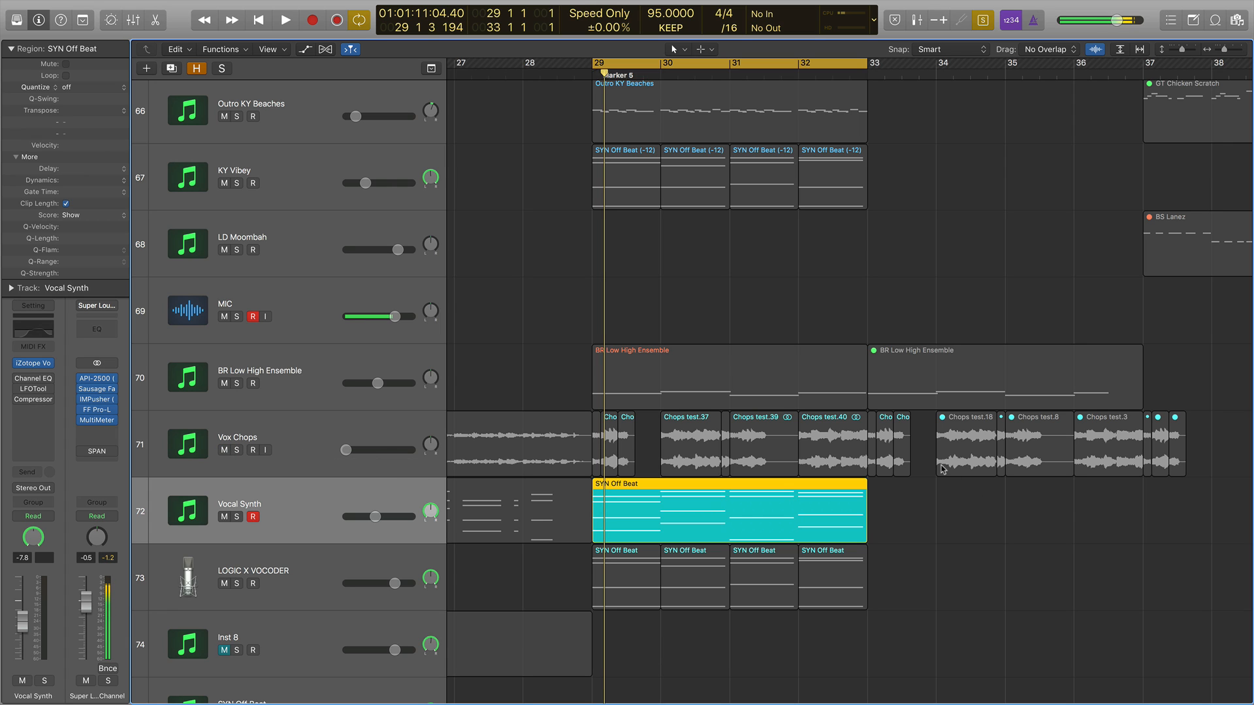
Select the Vox Chops and Vocal Synth regions in bars 29–33, raise the Vox Chops volume to about -5.5 dB and play them.
{"action": "left_click_drag", "start_coordinate": [916, 459], "coordinate": [599, 515]}
{"action": "key", "text": "space"}
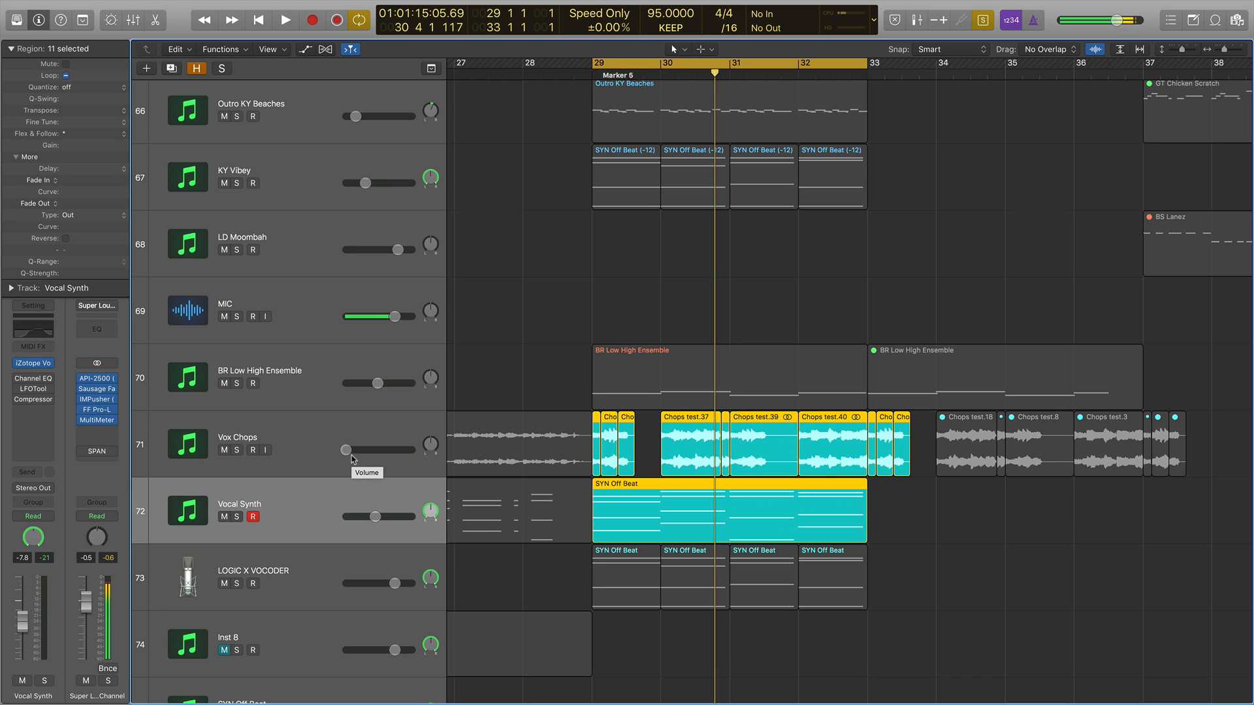
{"action": "left_click_drag", "start_coordinate": [351, 456], "coordinate": [421, 452]}
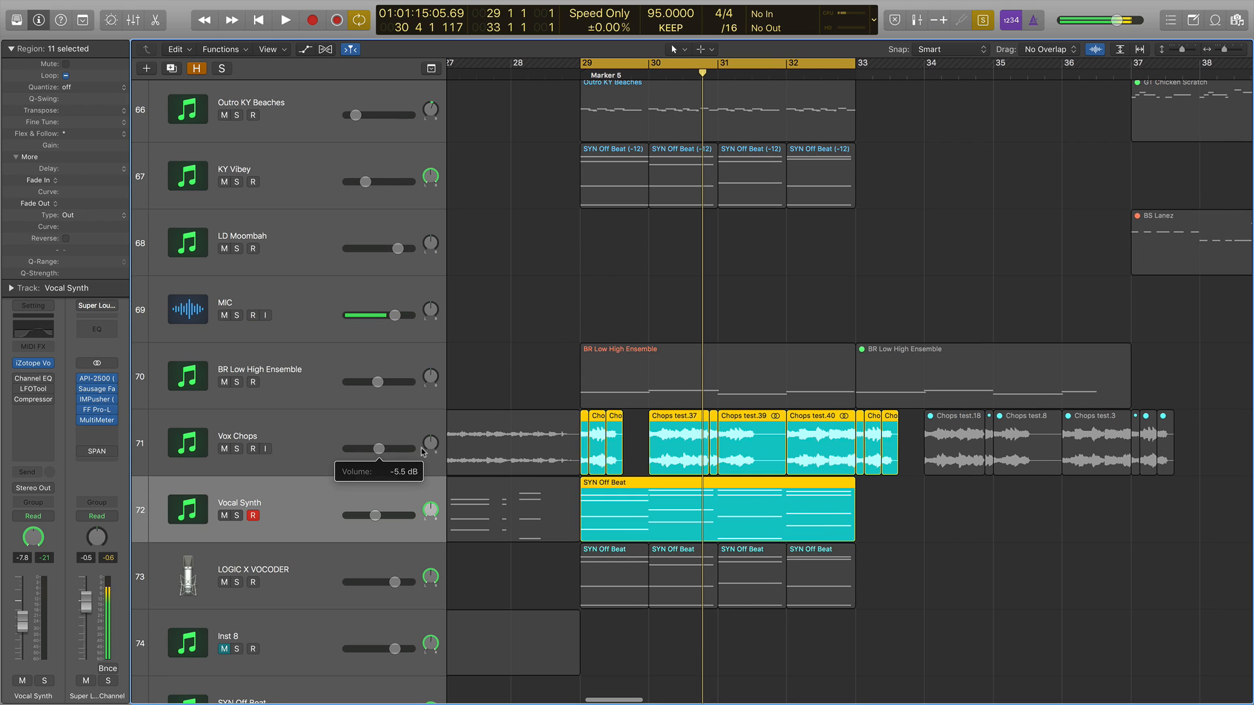
{"action": "key", "text": "space"}
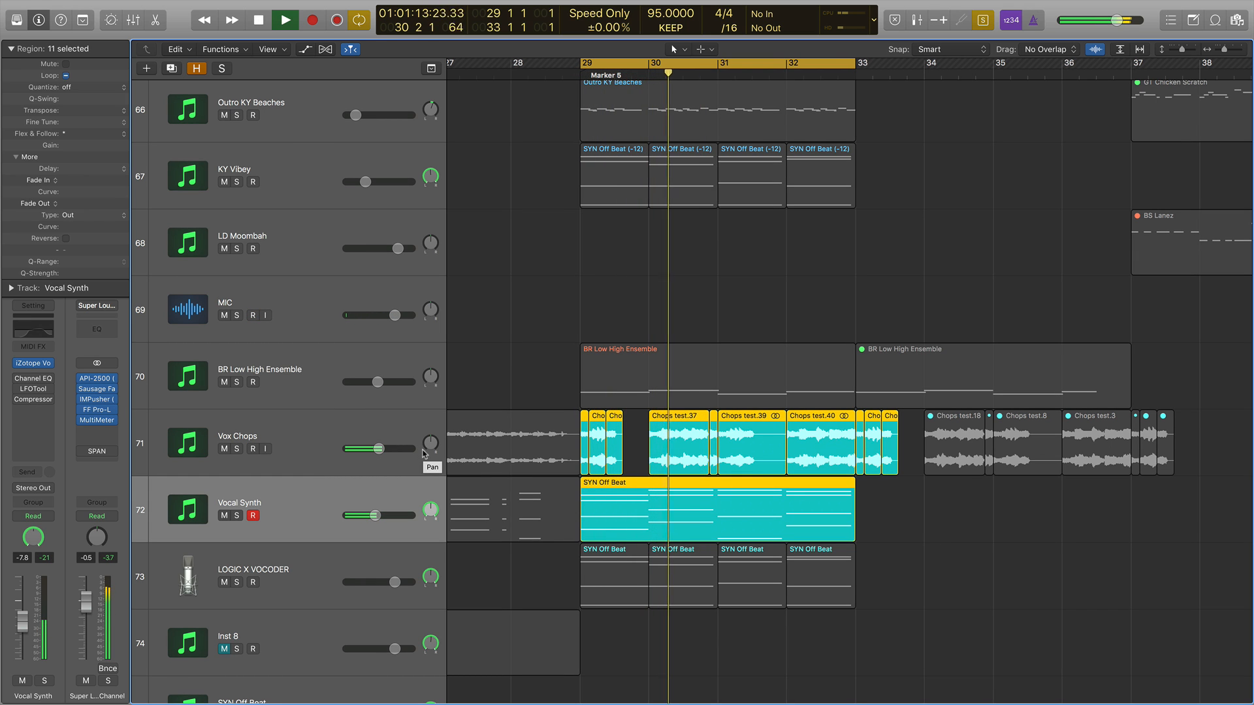
{"action": "key", "text": "space"}
{"action": "key", "text": "ctrl+s"}
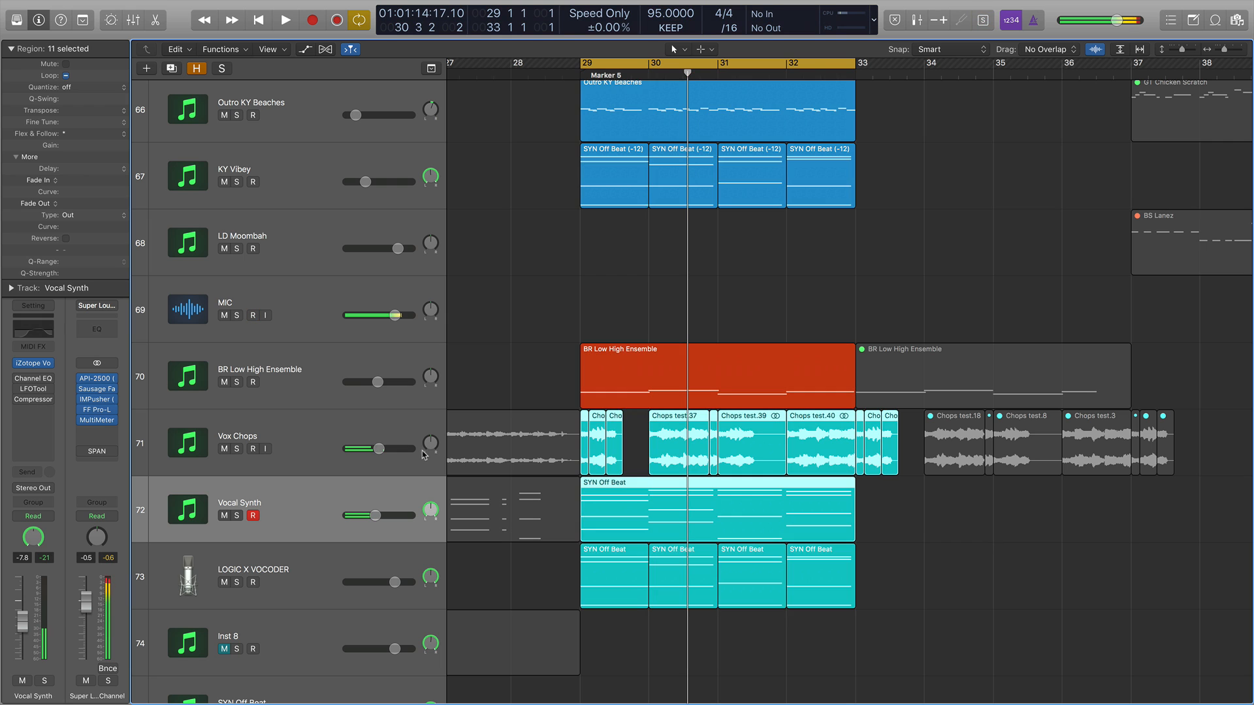
Open the iZotope VocalSynth plugin on the Vocal Synth track and enable its talkbox module during playback.
{"action": "left_click", "coordinate": [339, 481]}
{"action": "key", "text": "ctrl+s"}
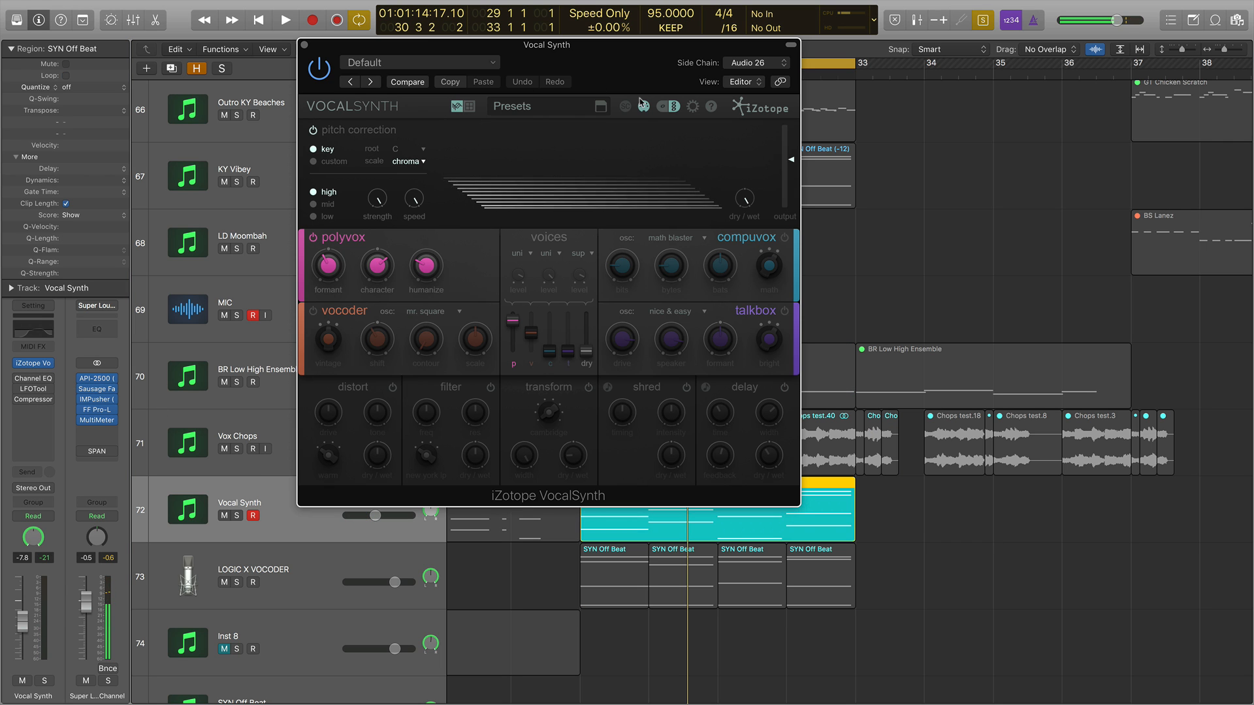
{"action": "left_click", "coordinate": [784, 311]}
{"action": "key", "text": "space"}
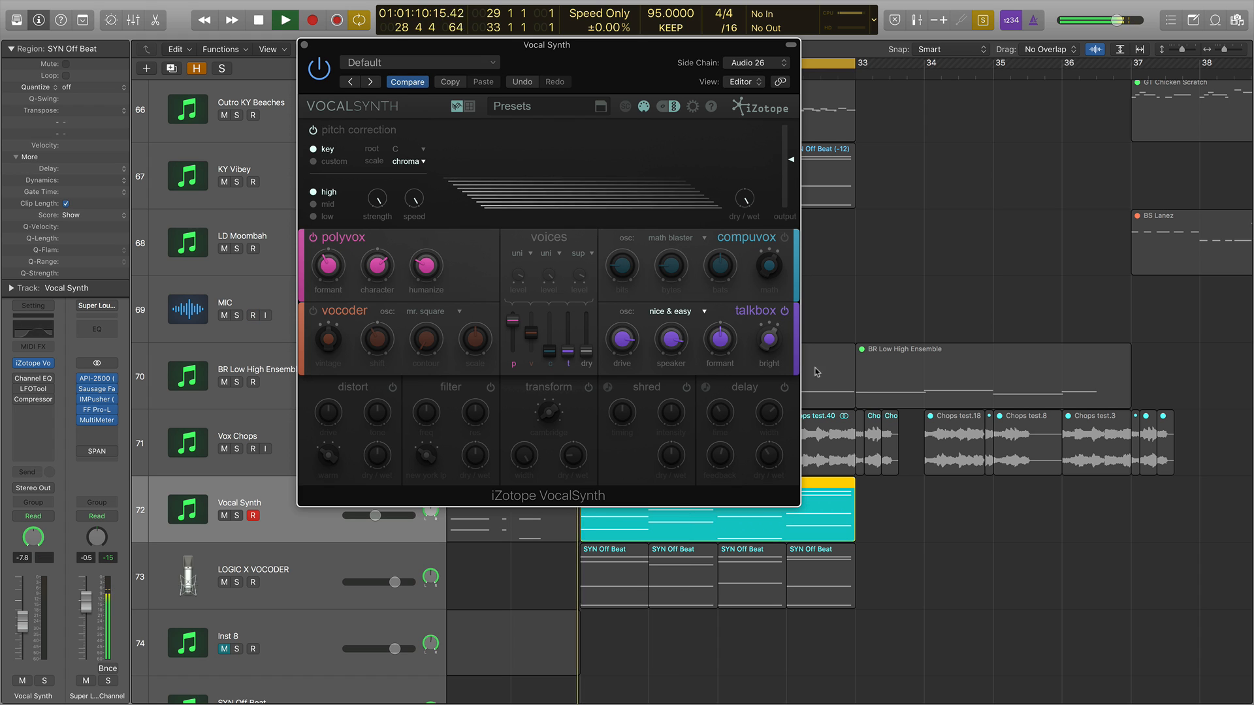
{"action": "left_click_drag", "start_coordinate": [431, 44], "coordinate": [846, 12]}
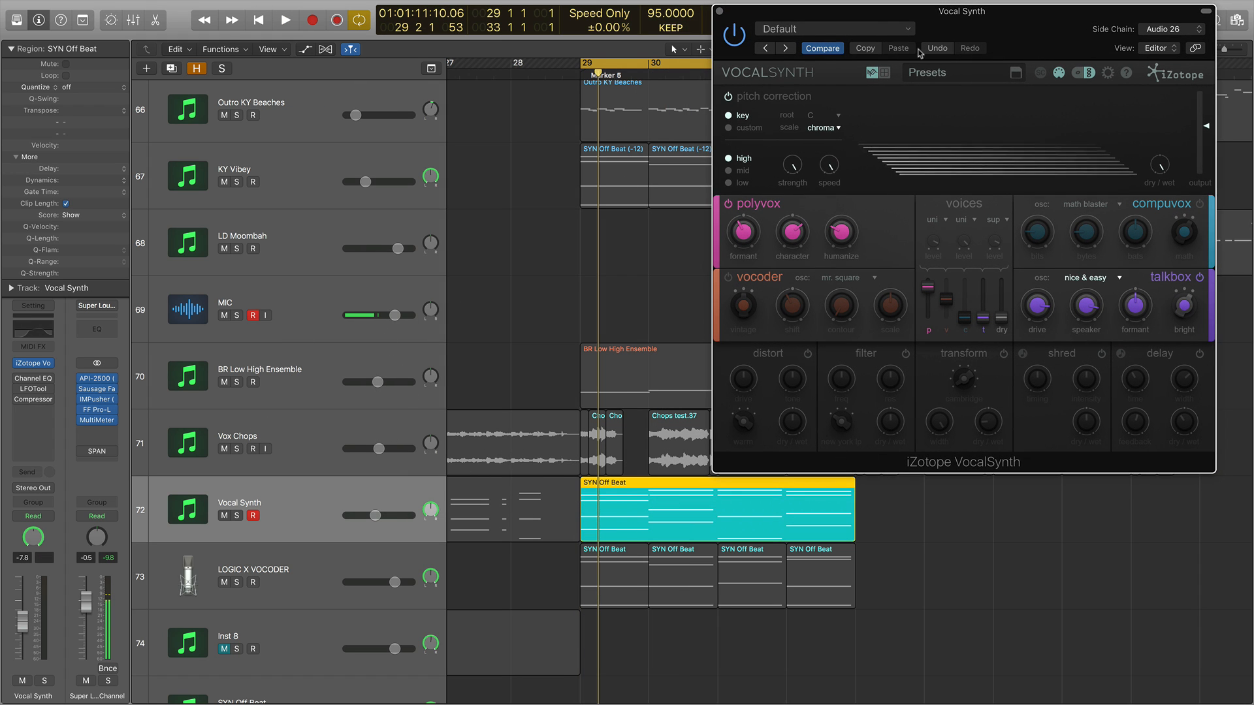
{"action": "left_click", "coordinate": [718, 11]}
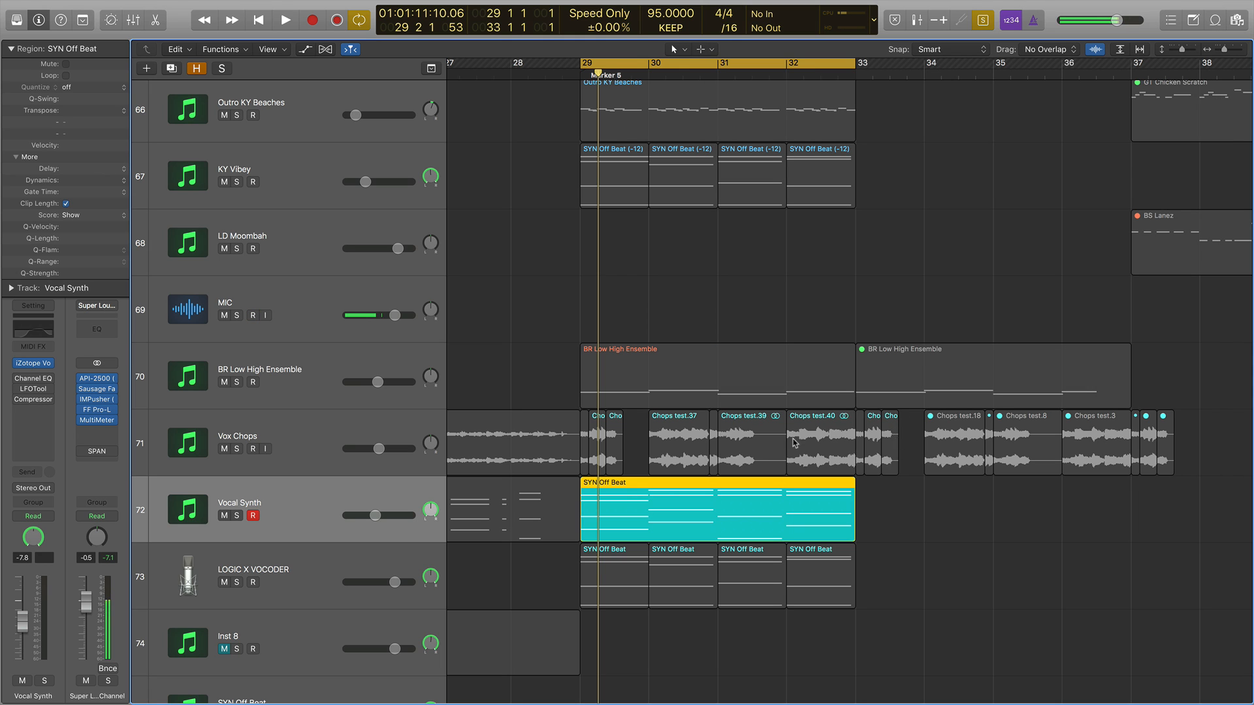
Select the Vox Chops regions in bars 29–33 and play them with the VocalSynth plugin open, lowering the Vox Chops volume.
{"action": "left_click_drag", "start_coordinate": [903, 442], "coordinate": [583, 439]}
{"action": "key", "text": "space"}
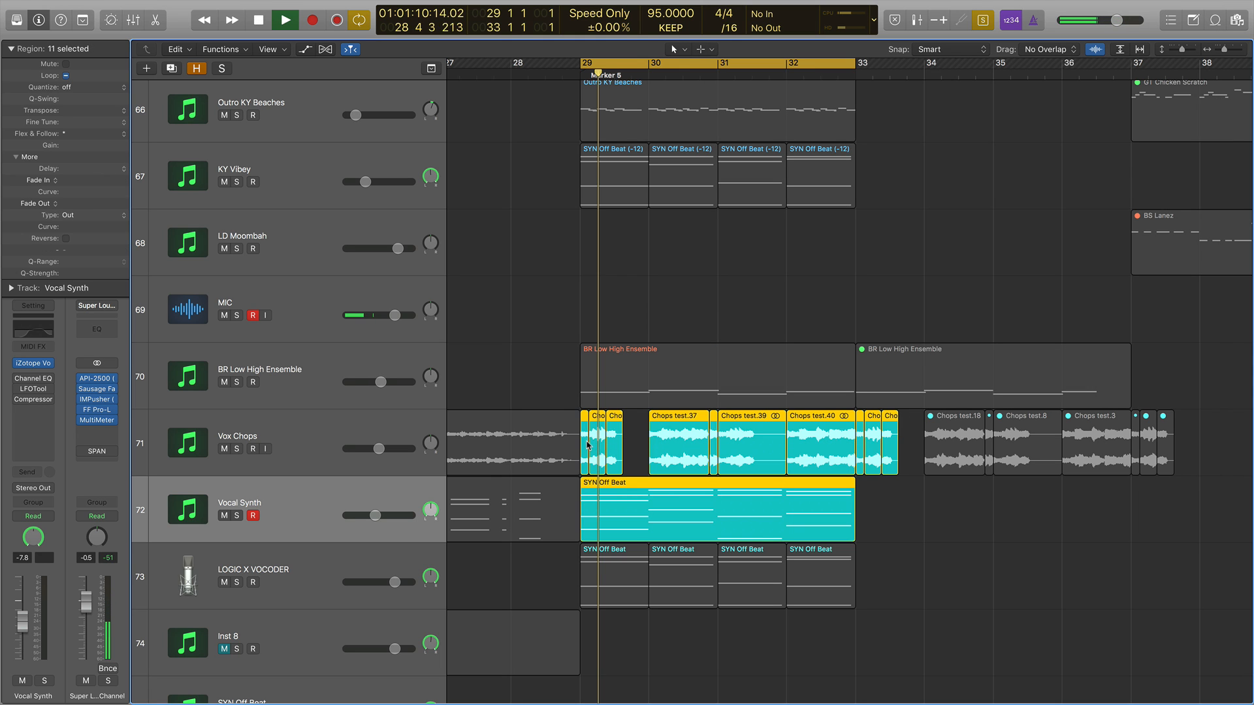
{"action": "left_click", "coordinate": [32, 363]}
{"action": "left_click_drag", "start_coordinate": [378, 449], "coordinate": [346, 449]}
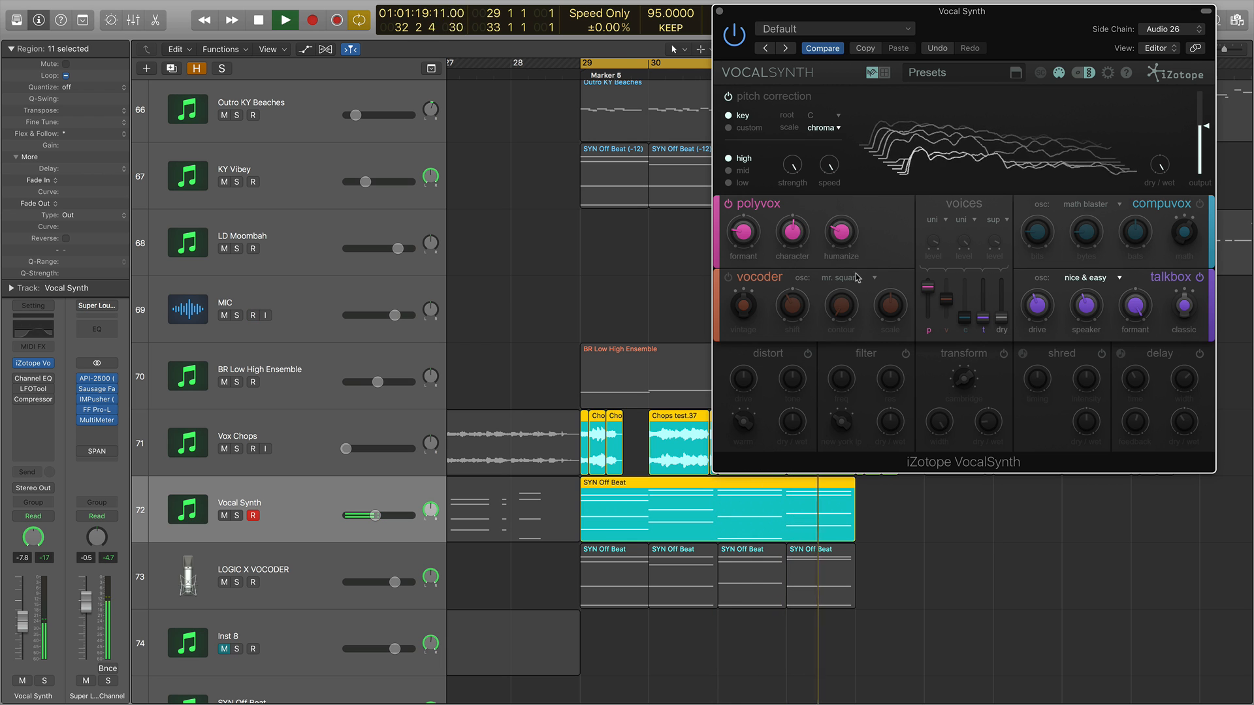
{"action": "key", "text": "space"}
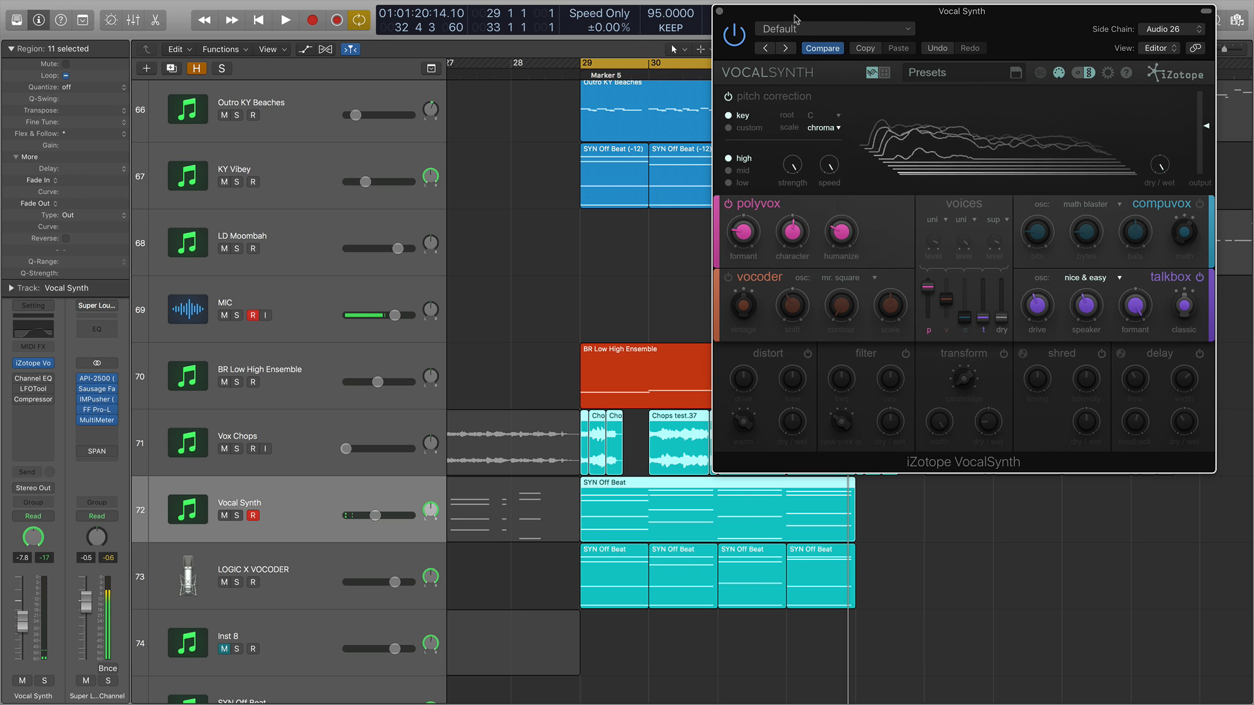
Solo the selected regions and raise the Vox Chops volume to about -3.7 dB during playback.
{"action": "left_click_drag", "start_coordinate": [829, 11], "coordinate": [1002, 16]}
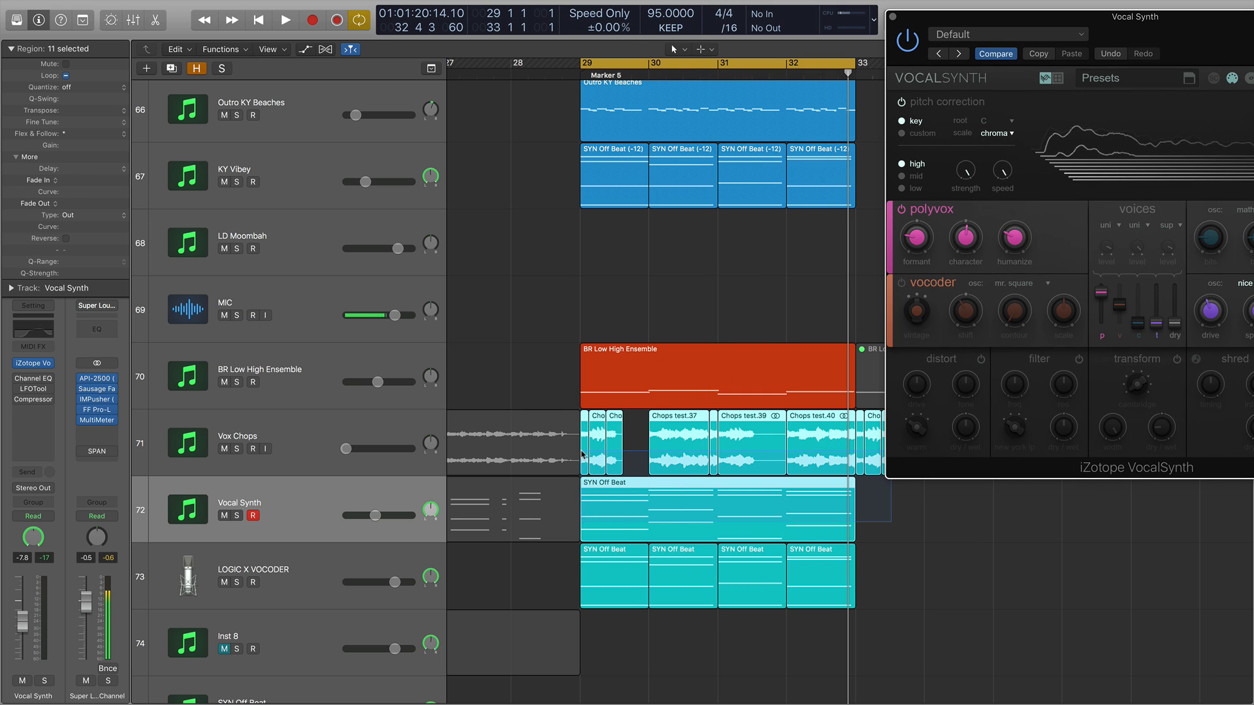
{"action": "key", "text": "ctrl+s"}
{"action": "left_click_drag", "start_coordinate": [345, 451], "coordinate": [384, 449]}
{"action": "key", "text": "space"}
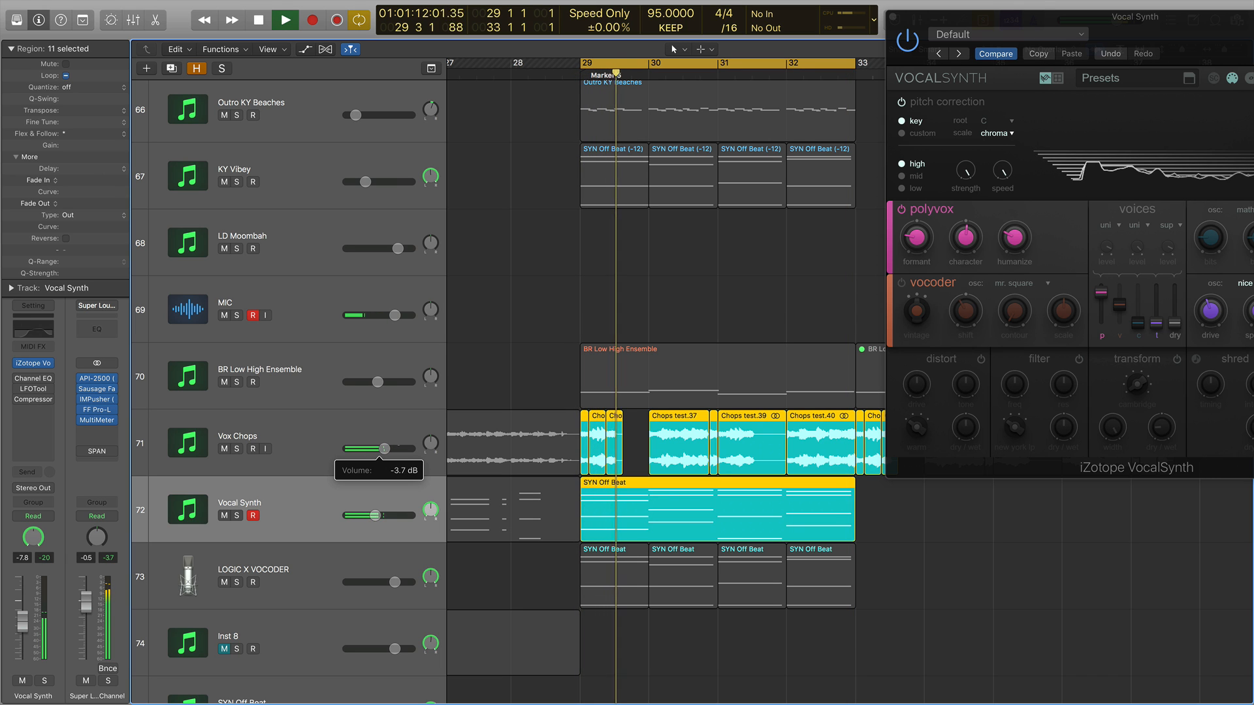
Disable the VocalSynth talkbox module, set the Vocal Synth volume to about -6.8 dB, and close the plugin window.
{"action": "left_click_drag", "start_coordinate": [953, 15], "coordinate": [473, 7]}
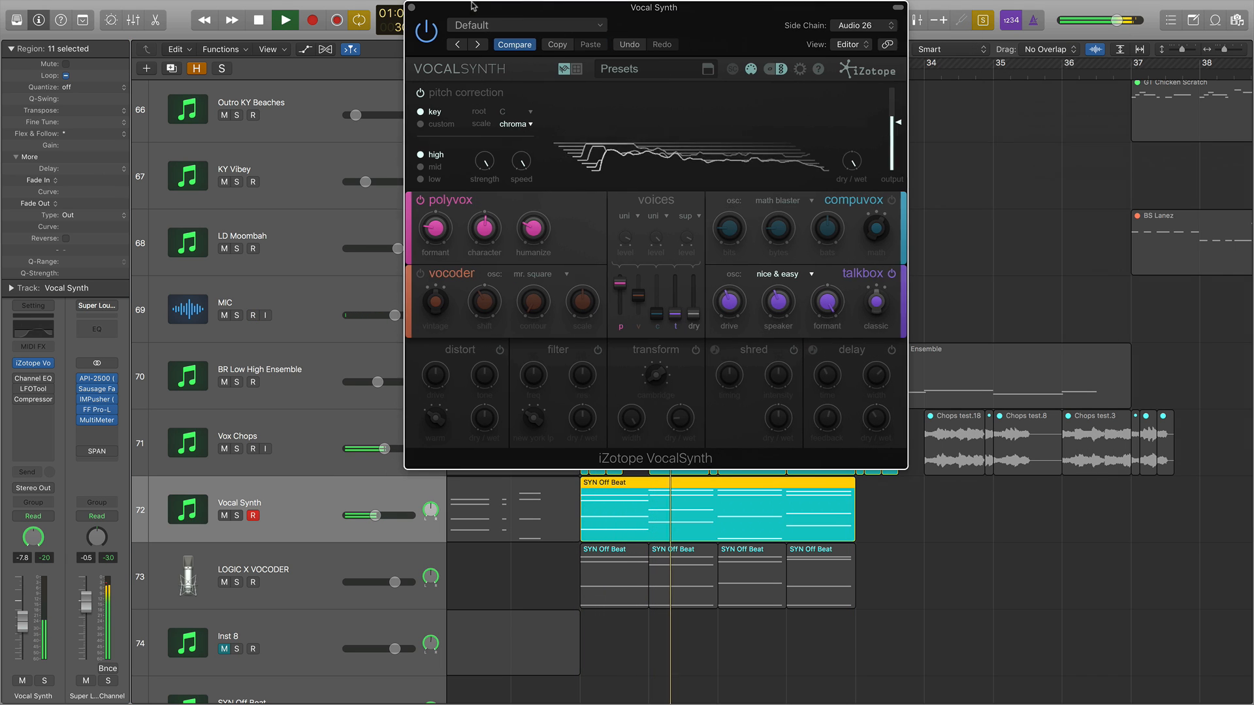
{"action": "left_click", "coordinate": [892, 274]}
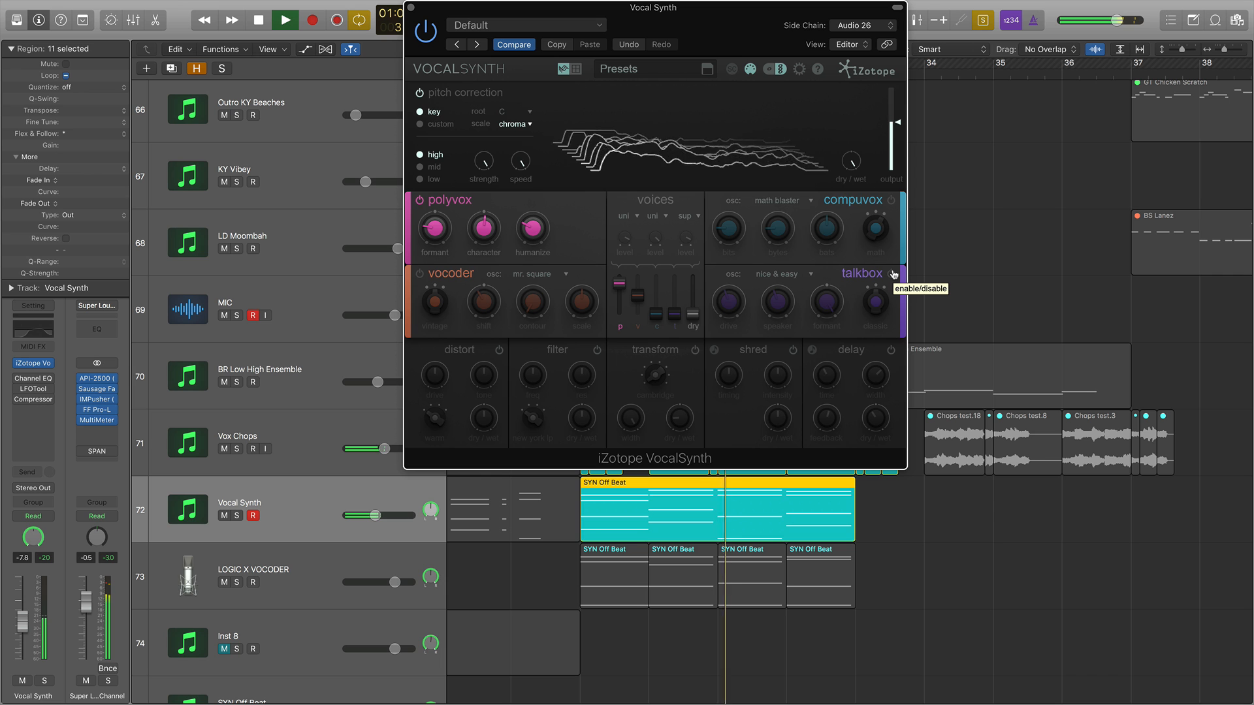
{"action": "left_click_drag", "start_coordinate": [426, 10], "coordinate": [782, 29]}
{"action": "left_click_drag", "start_coordinate": [374, 515], "coordinate": [377, 515]}
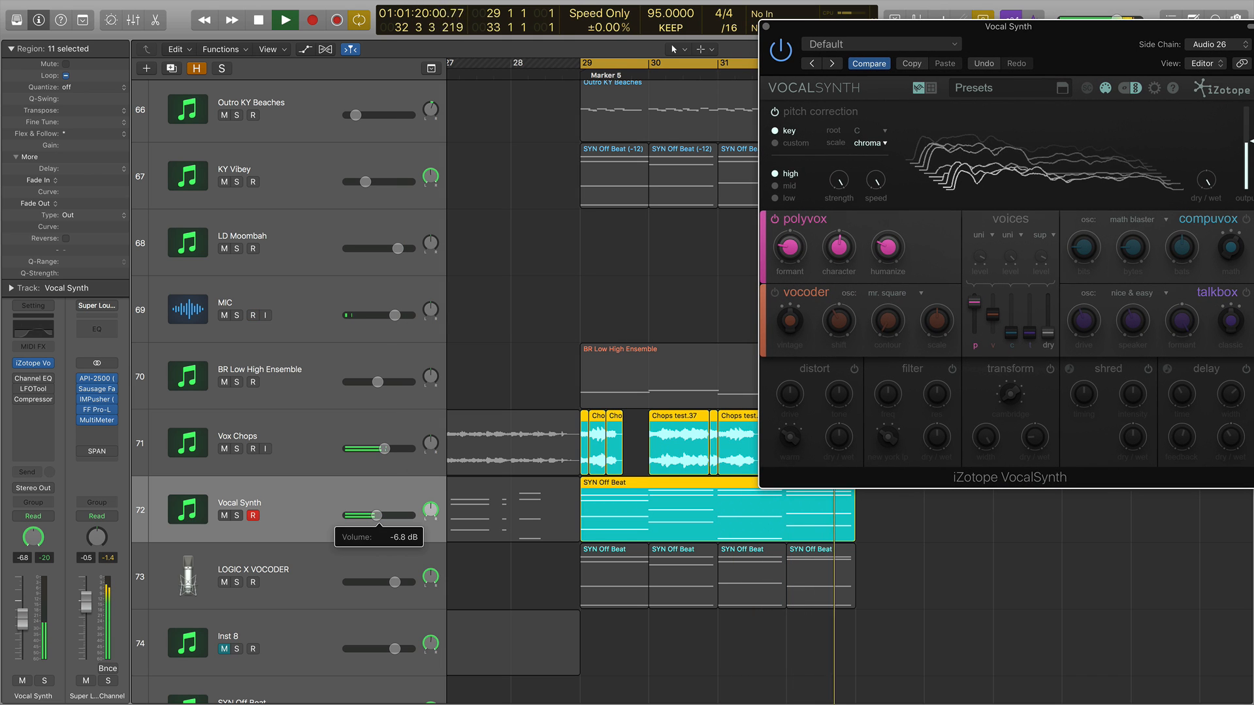
{"action": "key", "text": "space"}
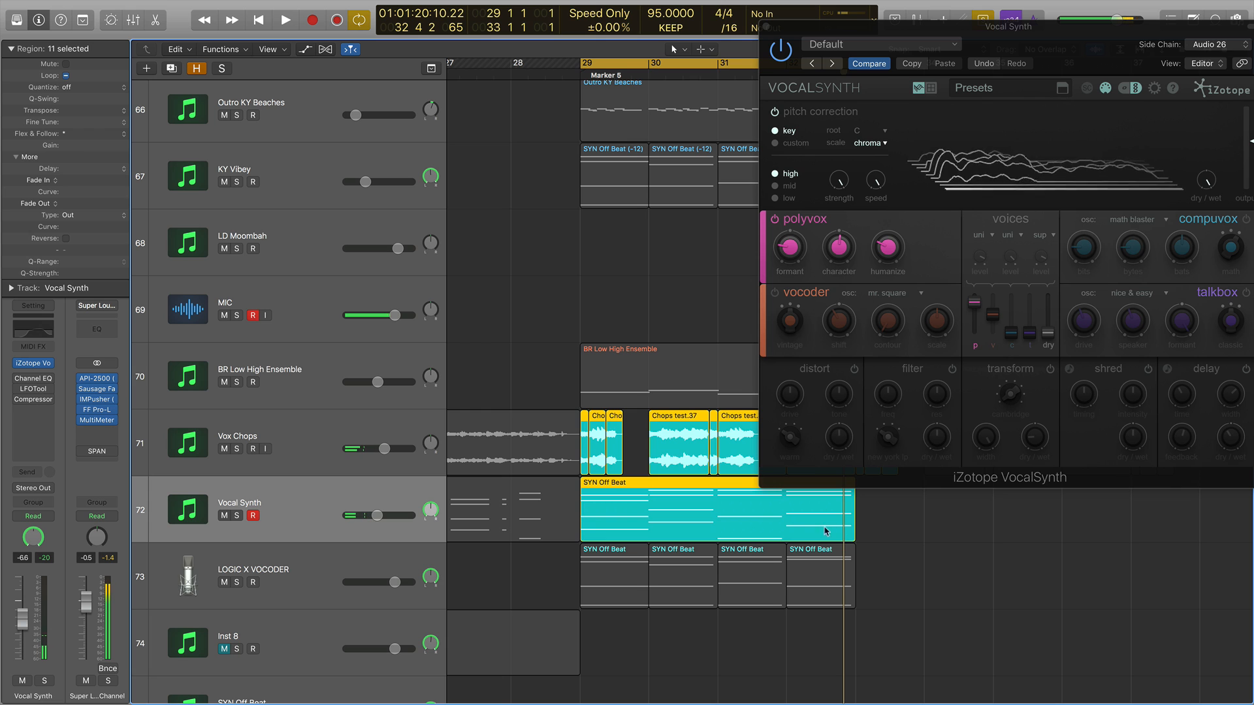
{"action": "left_click_drag", "start_coordinate": [767, 29], "coordinate": [484, 45]}
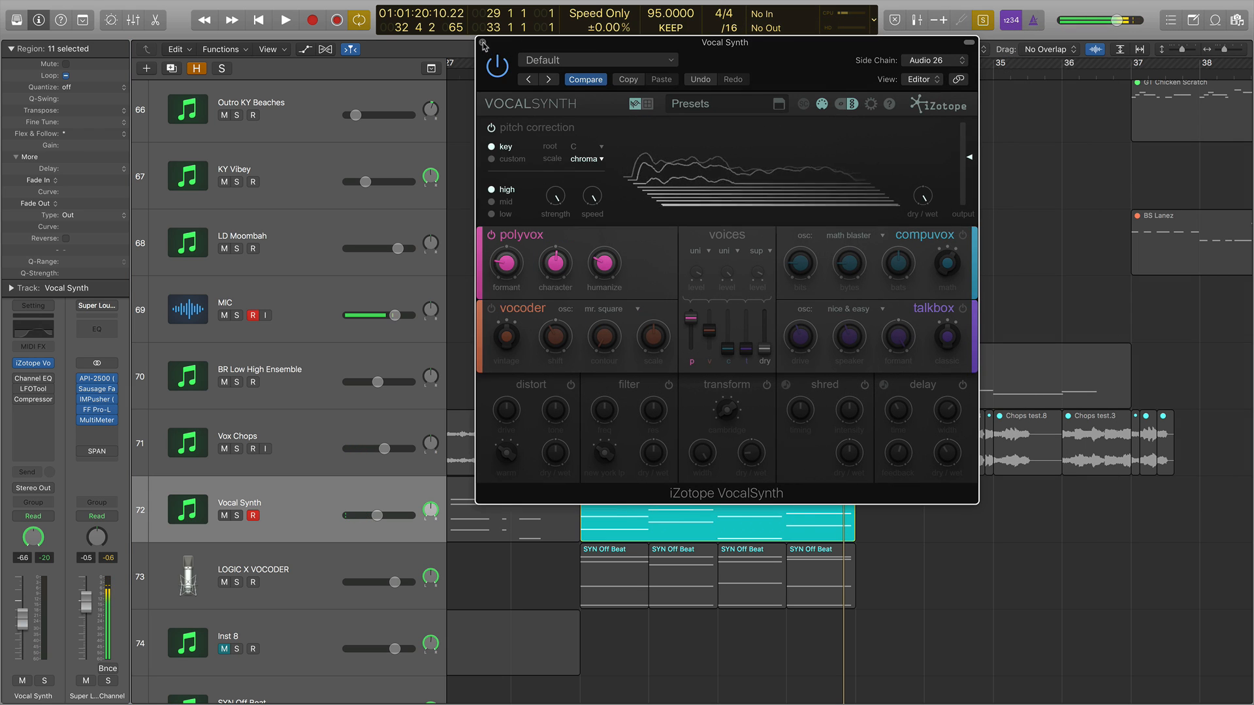
{"action": "left_click", "coordinate": [482, 42]}
Select the LOGIC X VOCODER regions, open its EVOC 20 PolySynth plugin and play the section.
{"action": "left_click", "coordinate": [381, 556]}
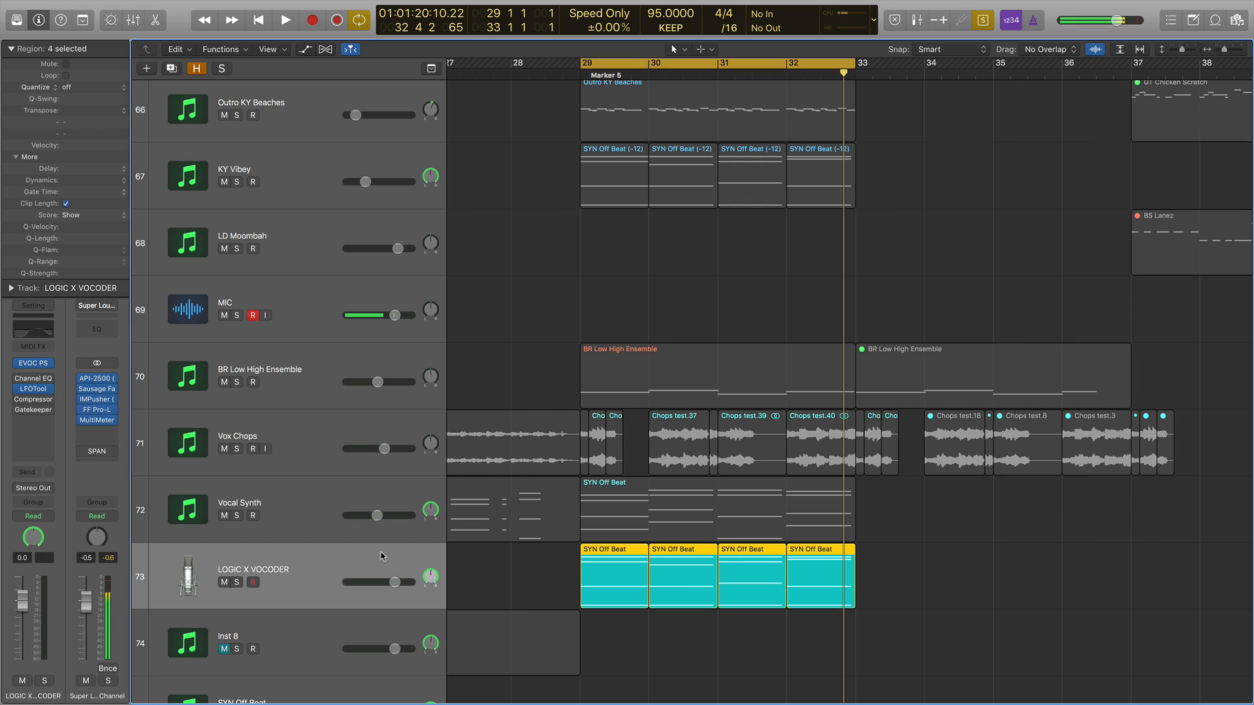
{"action": "left_click", "coordinate": [33, 363]}
{"action": "left_click_drag", "start_coordinate": [324, 121], "coordinate": [742, 119]}
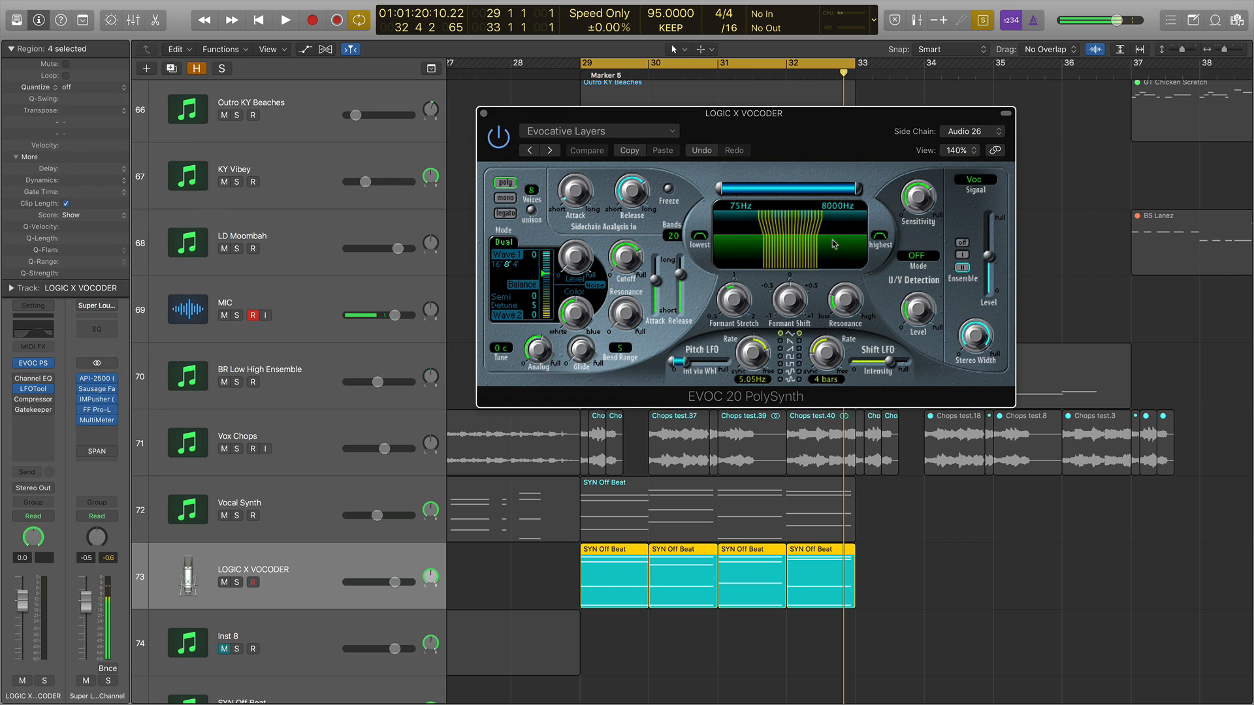
{"action": "left_click_drag", "start_coordinate": [595, 121], "coordinate": [558, 102]}
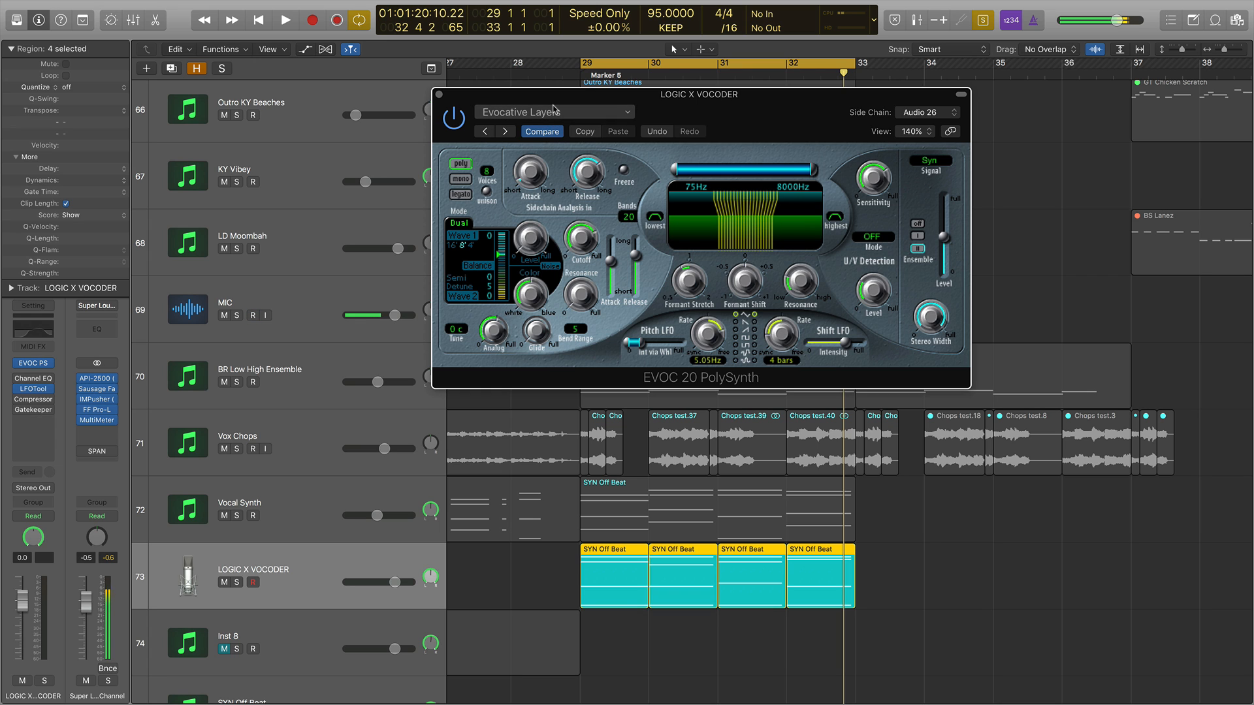
{"action": "key", "text": "space"}
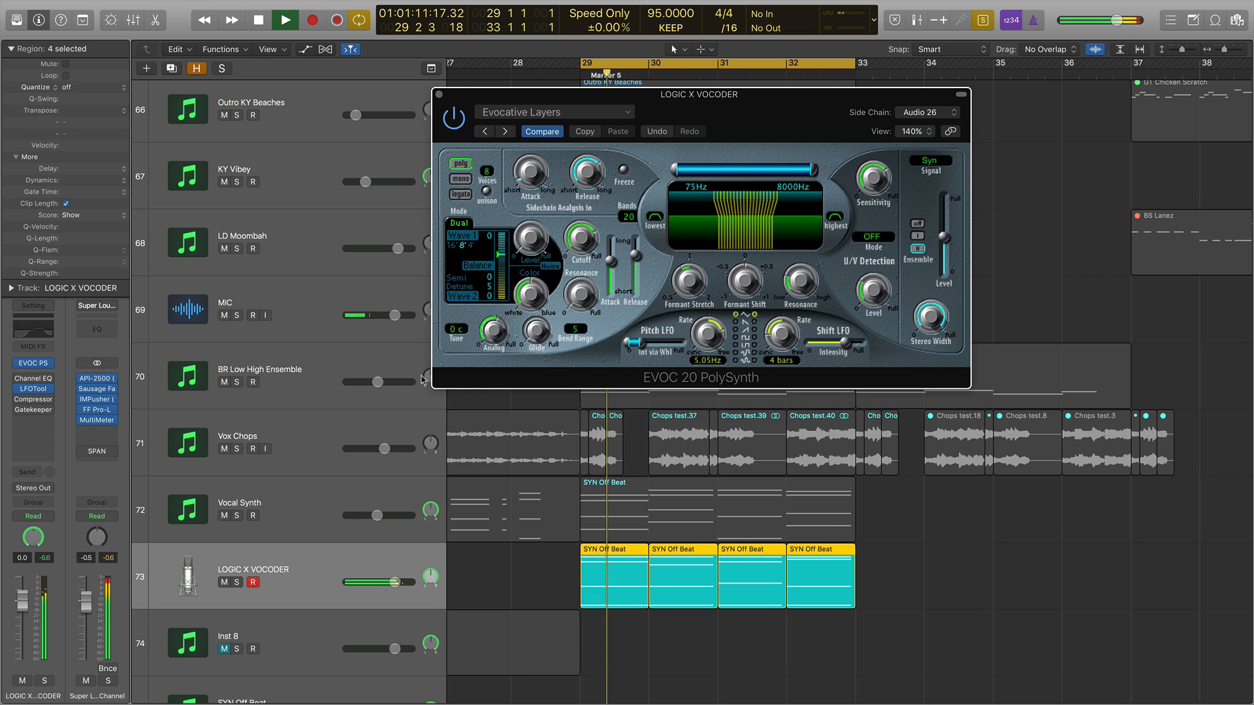
Lower the LOGIC X VOCODER volume and switch the EVOC 20 signal from Syn to Voc, replaying the section.
{"action": "left_click_drag", "start_coordinate": [395, 582], "coordinate": [348, 589]}
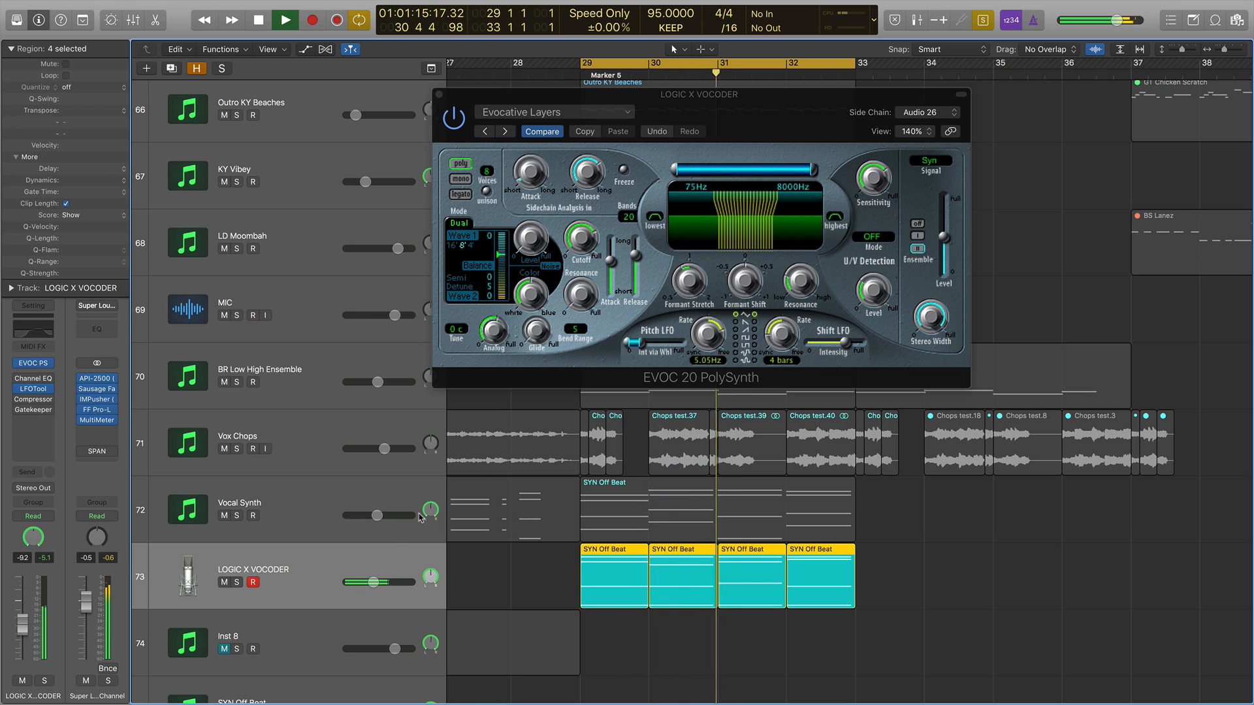
{"action": "key", "text": "space"}
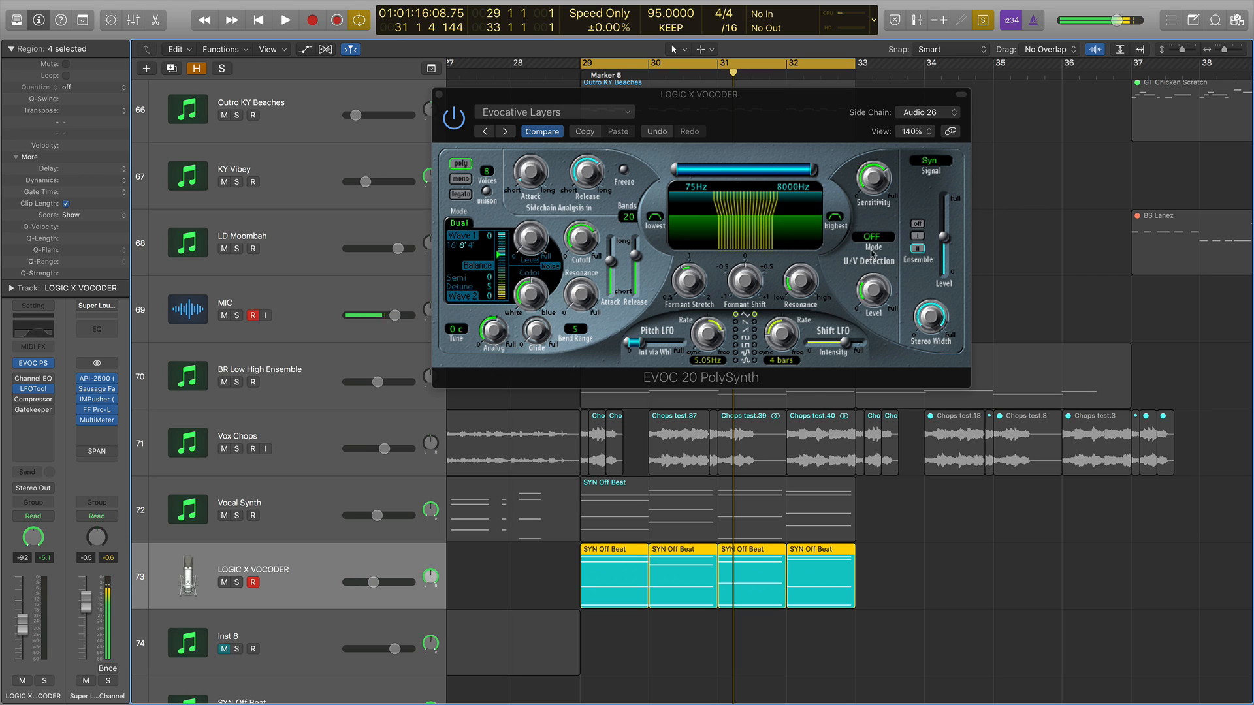
{"action": "left_click", "coordinate": [935, 161]}
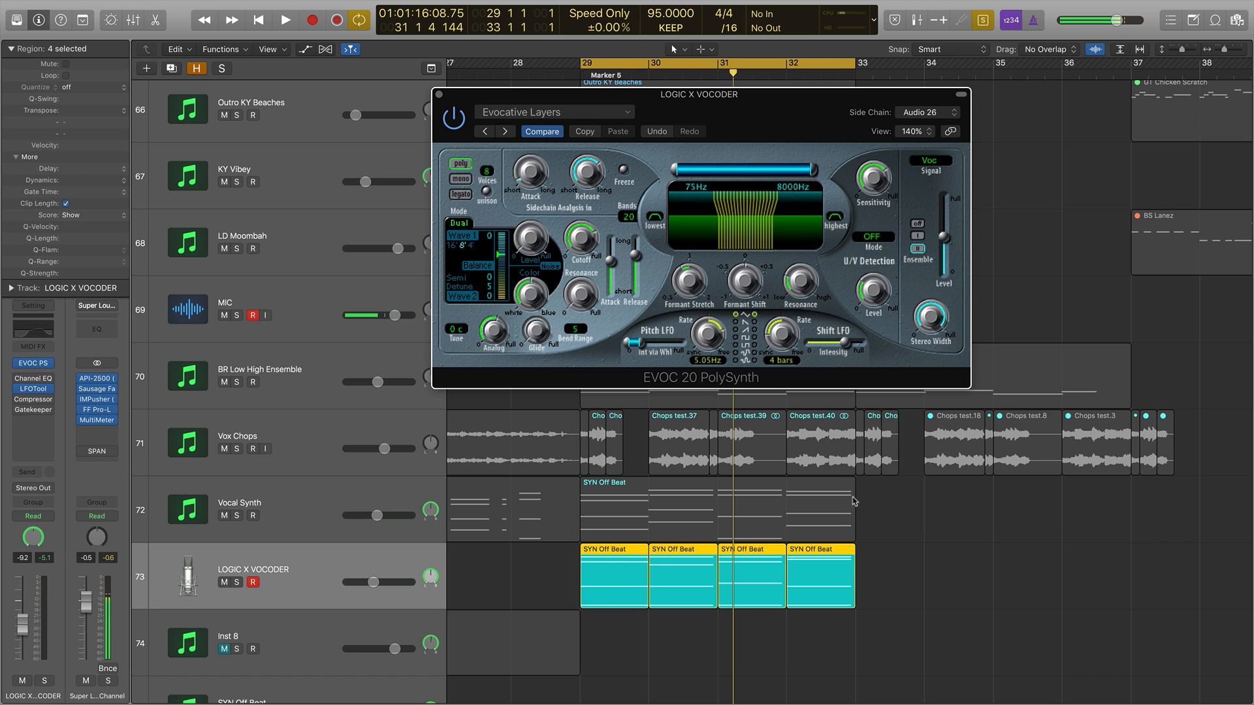
{"action": "key", "text": "space"}
{"action": "key", "text": "space"}
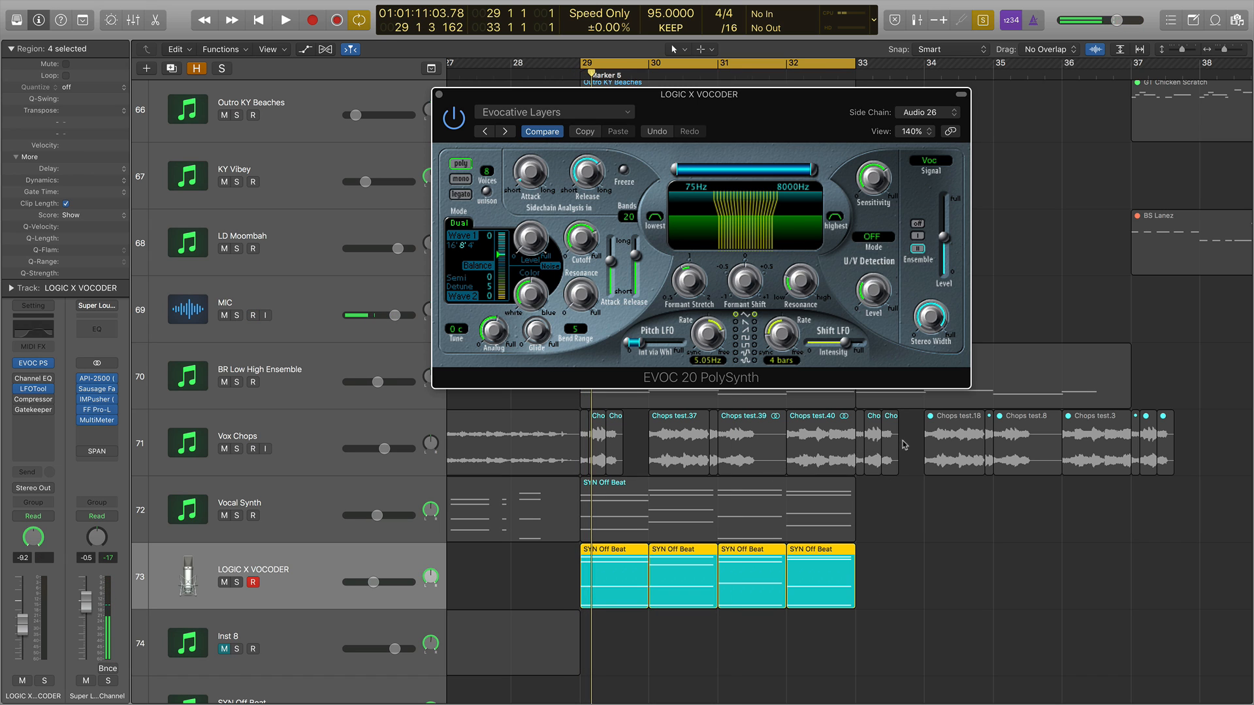
Select the Vox Chops regions in bars 29–33 and pull the Vox Chops volume fully down during playback.
{"action": "left_click_drag", "start_coordinate": [905, 441], "coordinate": [578, 457]}
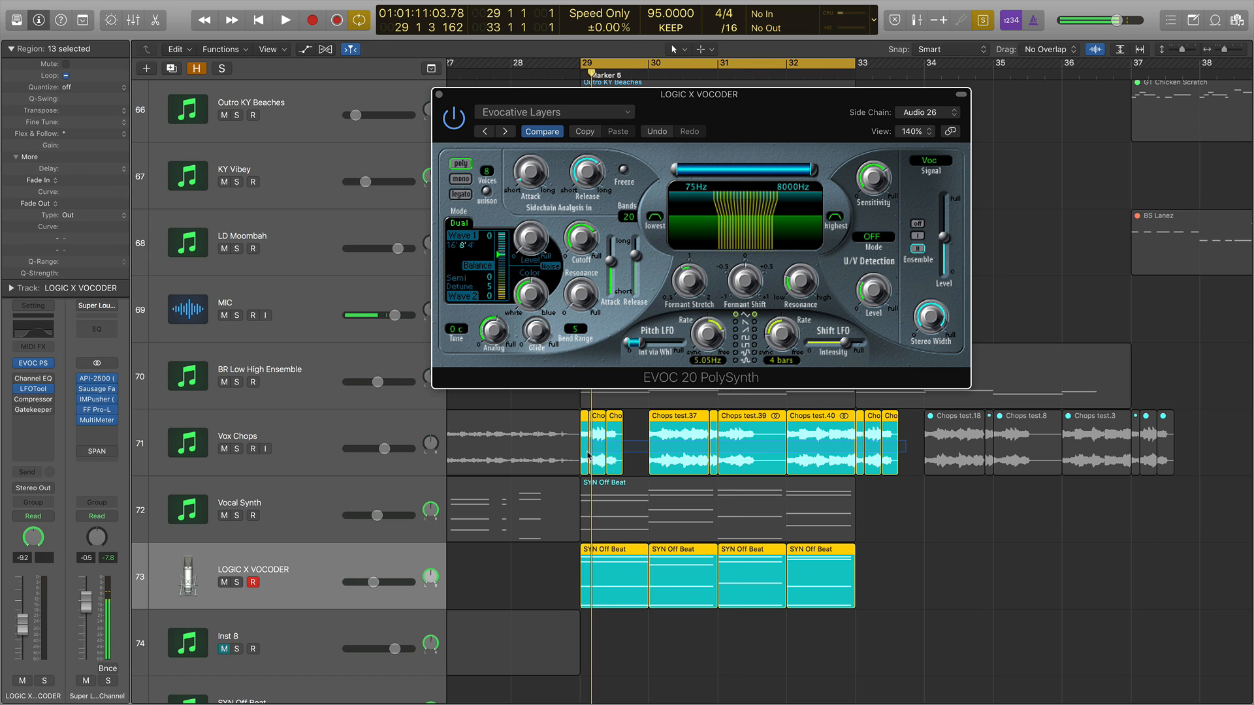
{"action": "key", "text": "space"}
{"action": "left_click", "coordinate": [306, 462]}
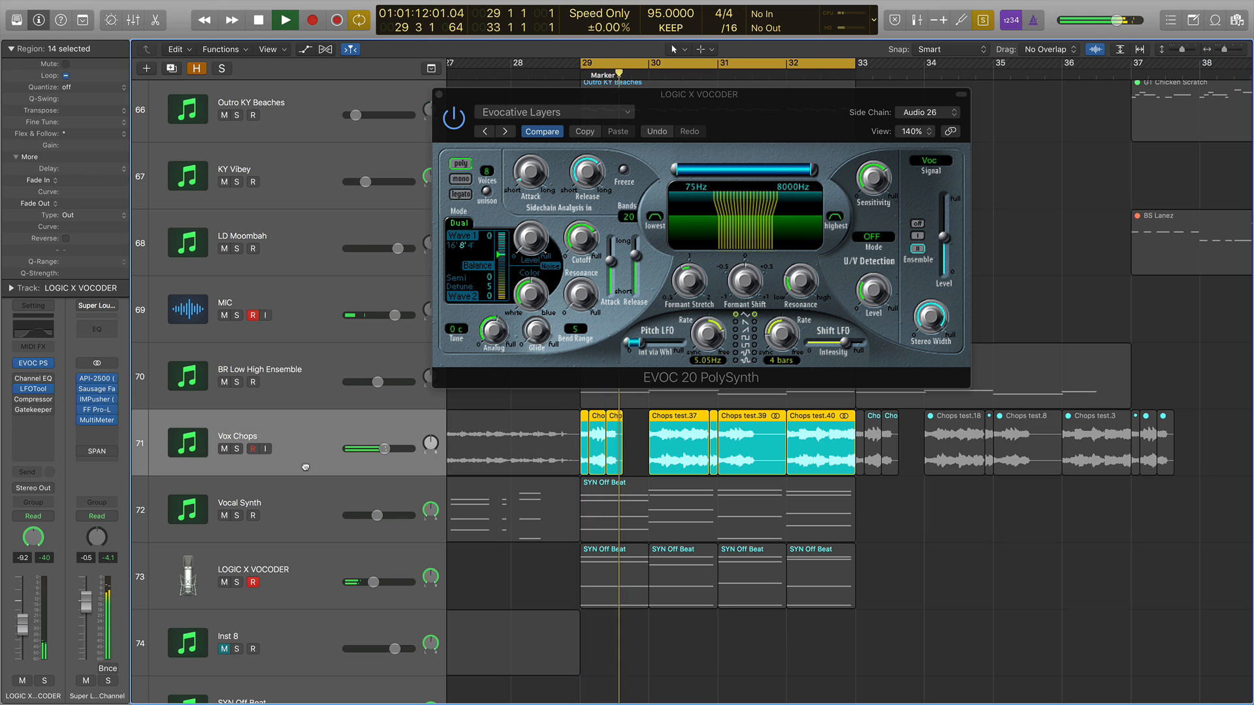
{"action": "left_click_drag", "start_coordinate": [384, 448], "coordinate": [287, 448]}
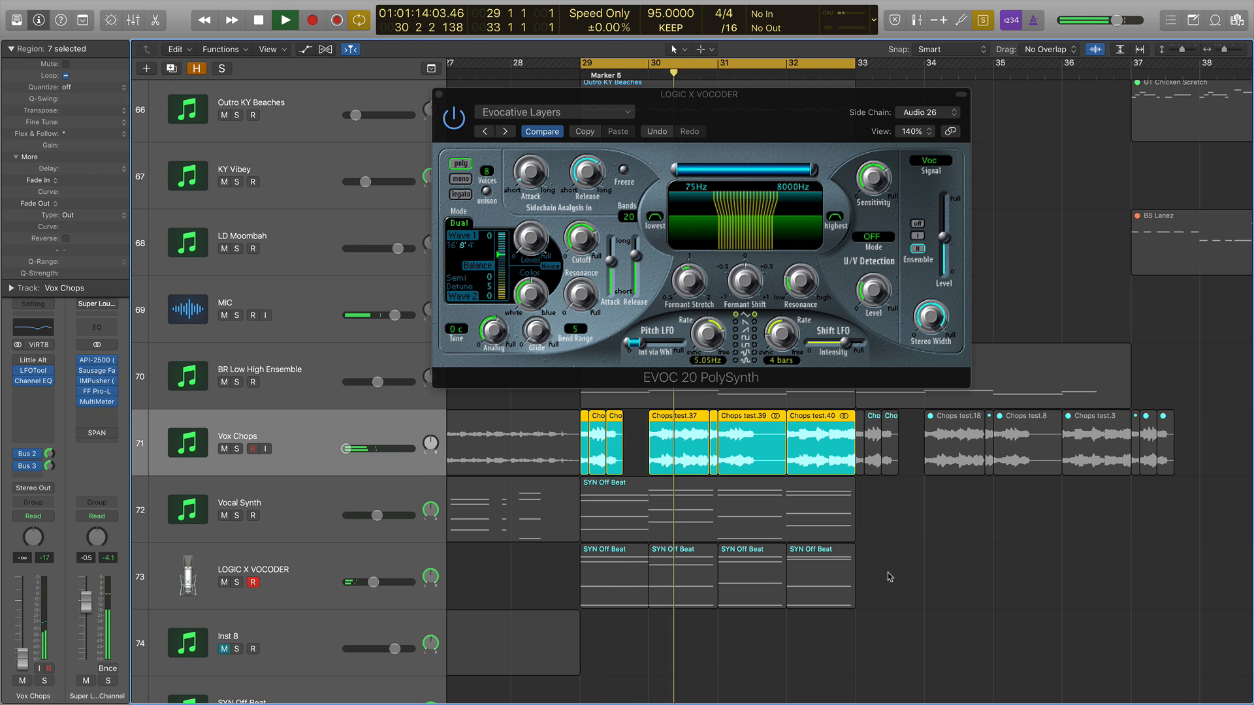
Add the vocoder regions to the selection, play them and nudge the LOGIC X VOCODER volume up.
{"action": "left_click_drag", "start_coordinate": [890, 576], "coordinate": [538, 580]}
{"action": "key", "text": "space"}
{"action": "key", "text": "space"}
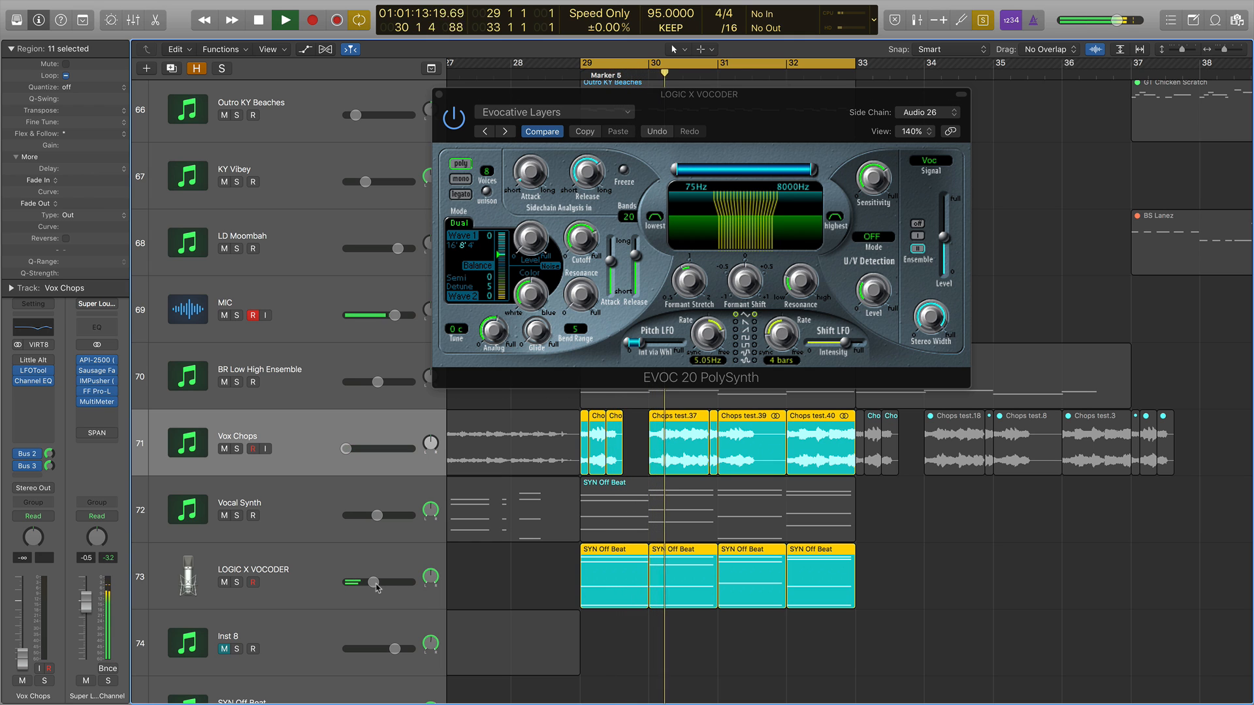
{"action": "mouse_move", "coordinate": [373, 582]}
{"action": "left_mouse_down"}
{"action": "mouse_move", "coordinate": [399, 582]}
{"action": "mouse_move", "coordinate": [378, 582]}
{"action": "left_mouse_up"}
{"action": "key", "text": "space"}
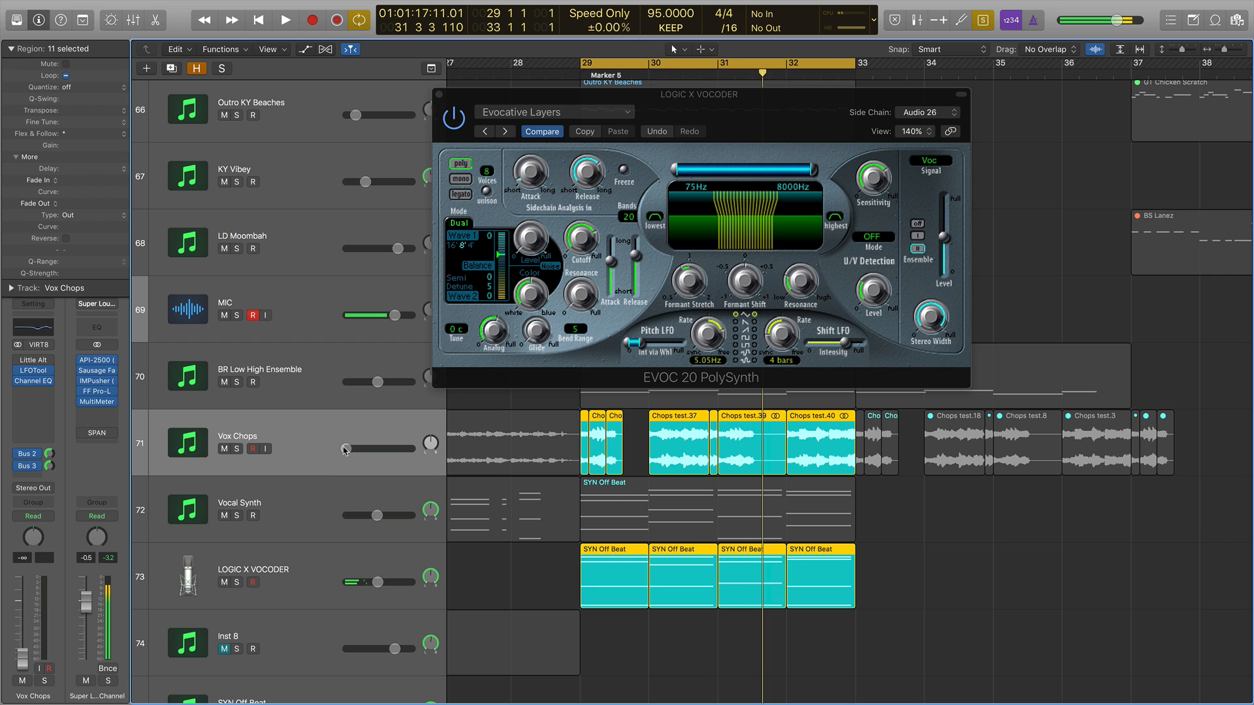
Raise the Vox Chops volume and play the soloed Vox Chops, Vocal Synth and vocoder regions in bars 29–33.
{"action": "left_click_drag", "start_coordinate": [345, 449], "coordinate": [375, 449]}
{"action": "key", "text": "ctrl+s"}
{"action": "left_click_drag", "start_coordinate": [943, 620], "coordinate": [582, 425]}
{"action": "key", "text": "ctrl+s"}
{"action": "key", "text": "space"}
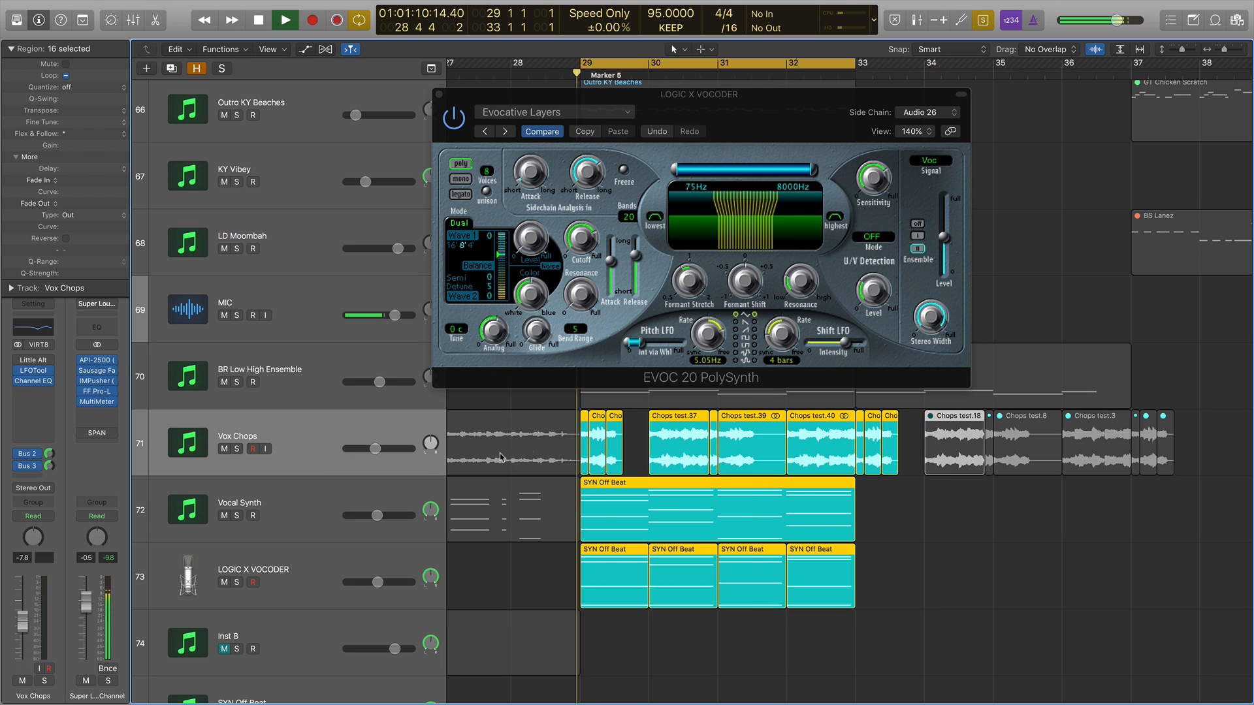
Balance the levels during playback: Vox Chops to about -1.1 dB, Vocal Synth to about -8.4 dB, vocoder slightly up.
{"action": "left_click_drag", "start_coordinate": [375, 449], "coordinate": [392, 448]}
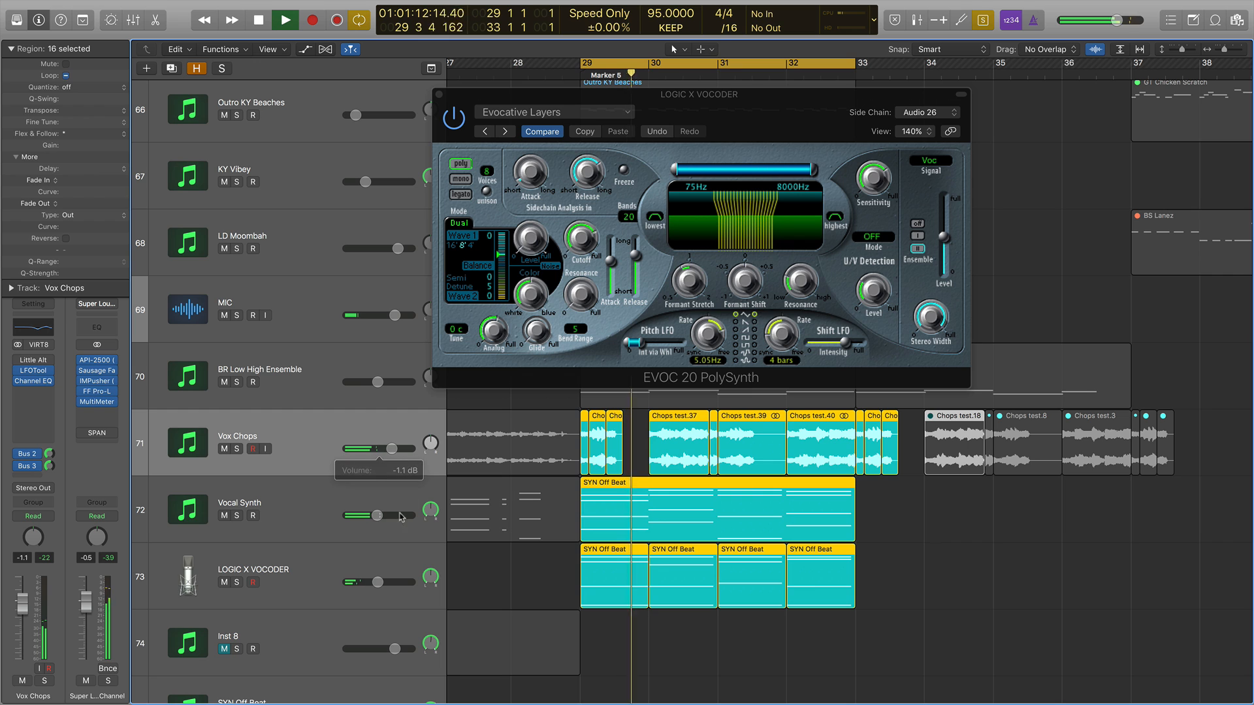
{"action": "left_click_drag", "start_coordinate": [377, 515], "coordinate": [376, 519]}
{"action": "key", "text": "ctrl+s"}
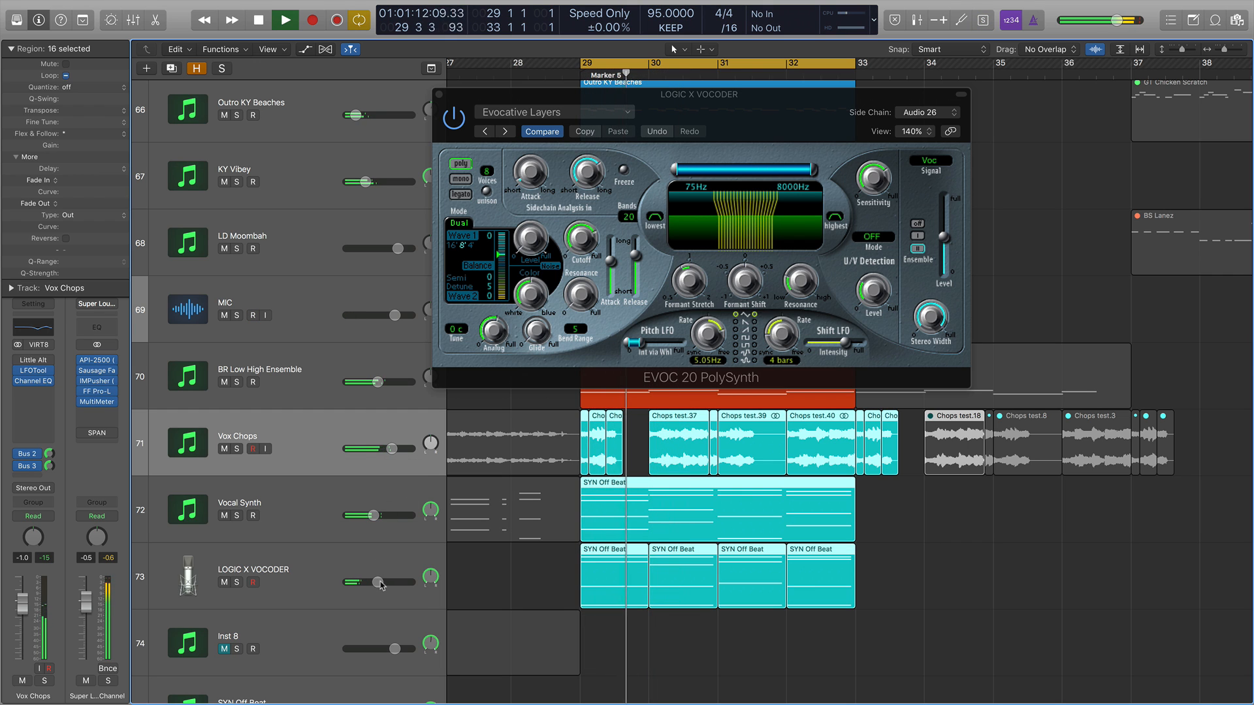
{"action": "left_click_drag", "start_coordinate": [382, 586], "coordinate": [390, 586]}
{"action": "left_click_drag", "start_coordinate": [378, 516], "coordinate": [375, 515]}
{"action": "left_click_drag", "start_coordinate": [385, 582], "coordinate": [394, 582]}
{"action": "left_click_drag", "start_coordinate": [374, 515], "coordinate": [374, 517]}
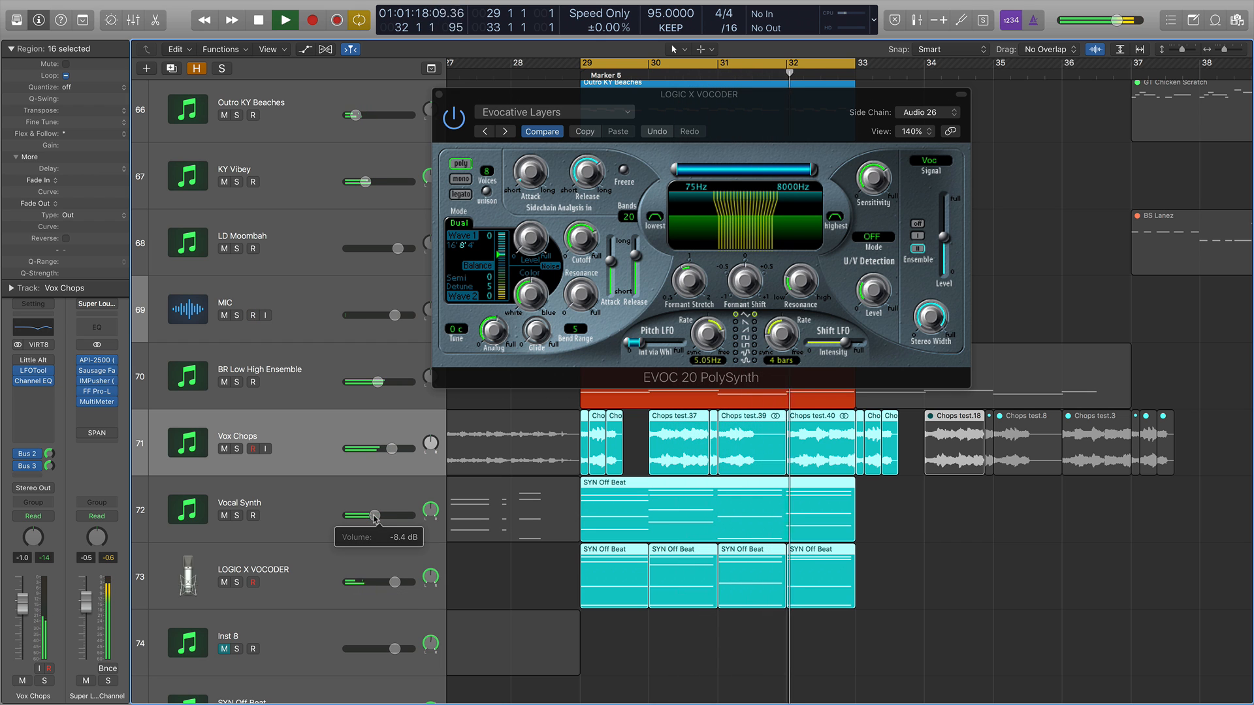
Close the EVOC 20 plugin window, stop playback and deselect the regions.
{"action": "left_click", "coordinate": [439, 94]}
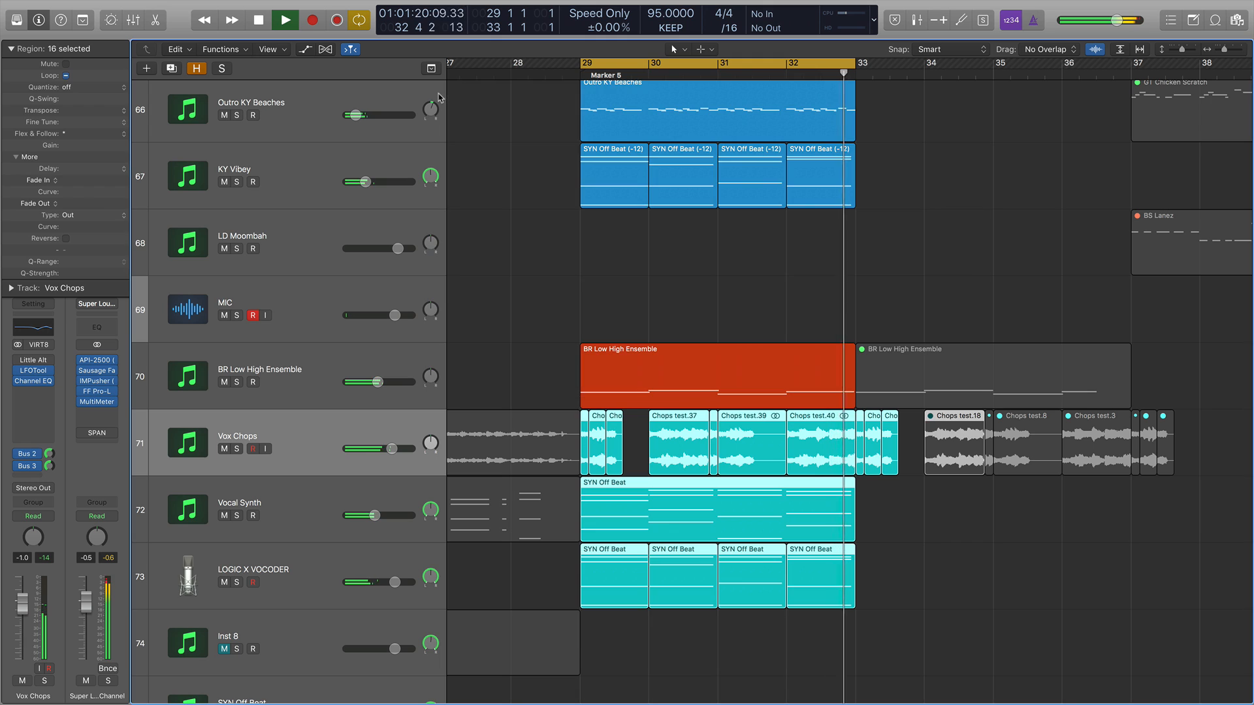
{"action": "key", "text": "space"}
{"action": "left_click", "coordinate": [849, 329]}
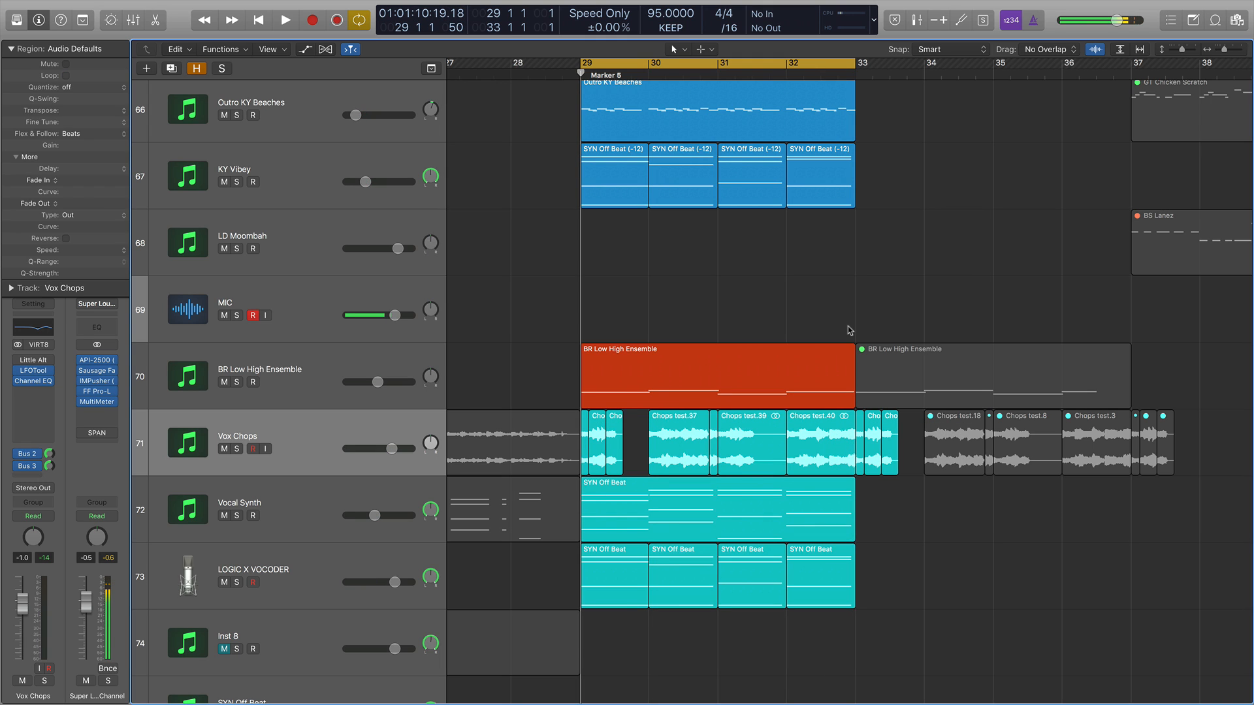